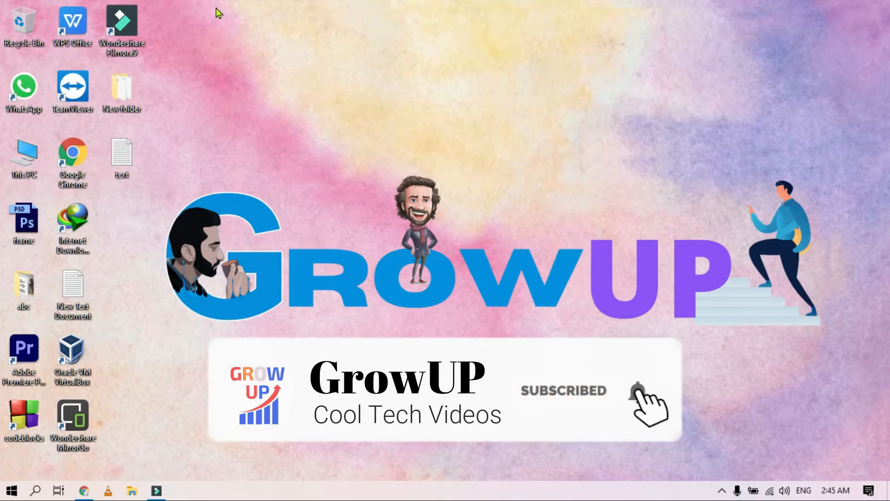
Step: Hide all the desktop icons
left_click_drag(255, 13, 4, 419)
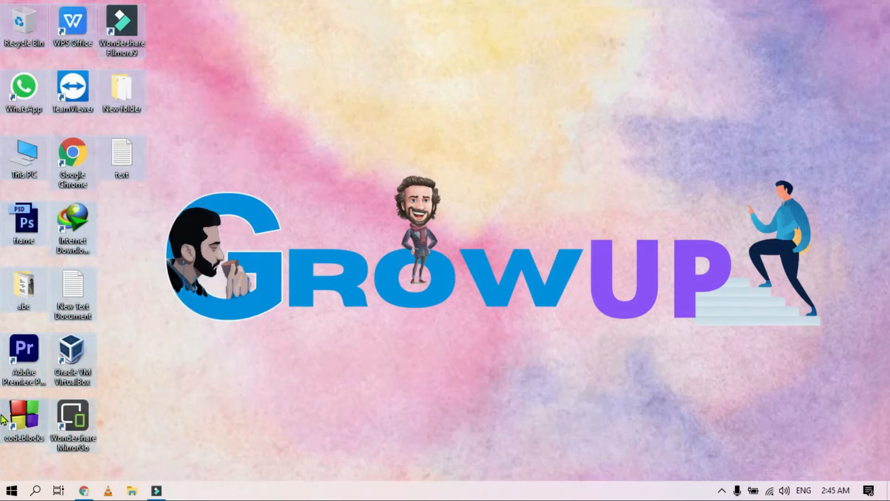
left_click(273, 170)
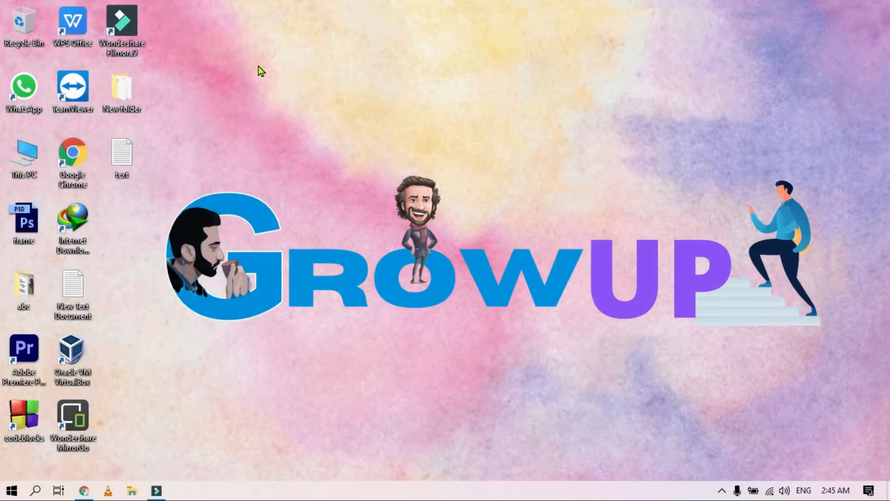
right_click(234, 111)
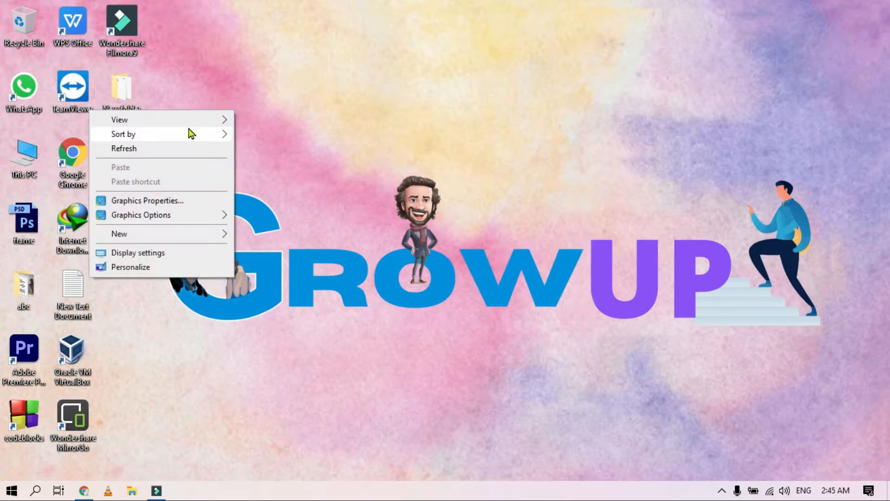
mouse_move(190, 126)
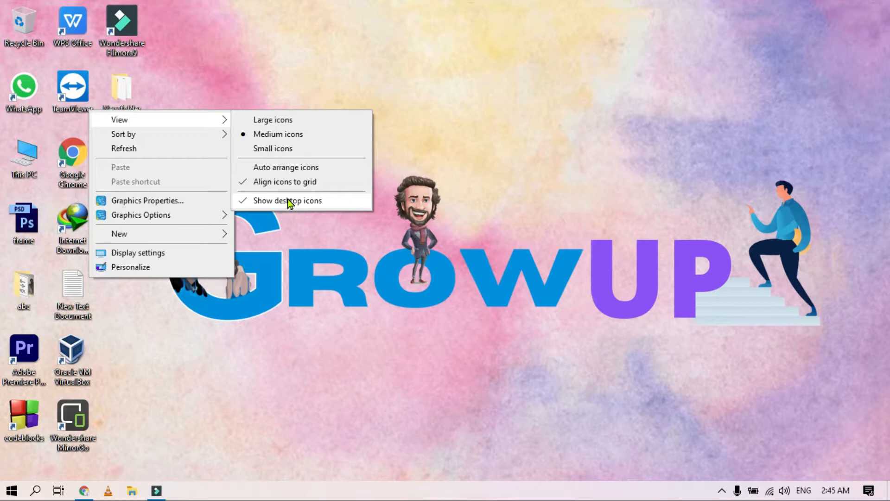
left_click(289, 200)
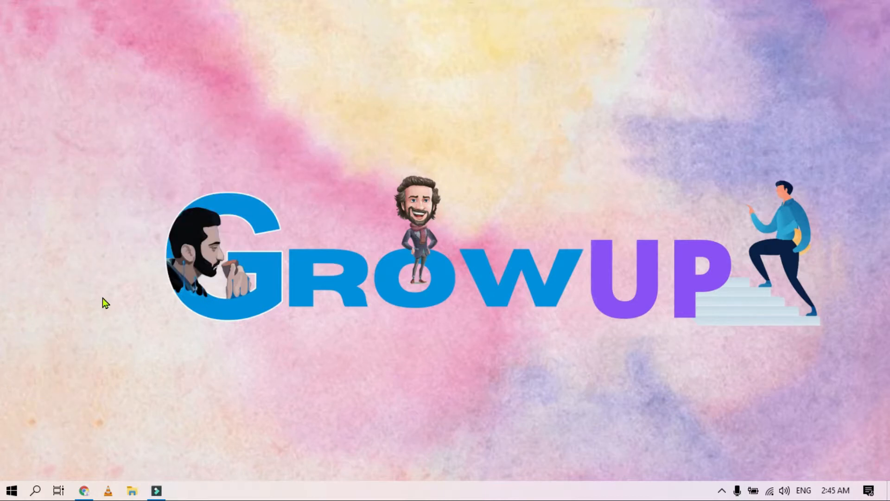
Step: Set the taskbar to hide automatically in desktop mode and close the settings
right_click(255, 492)
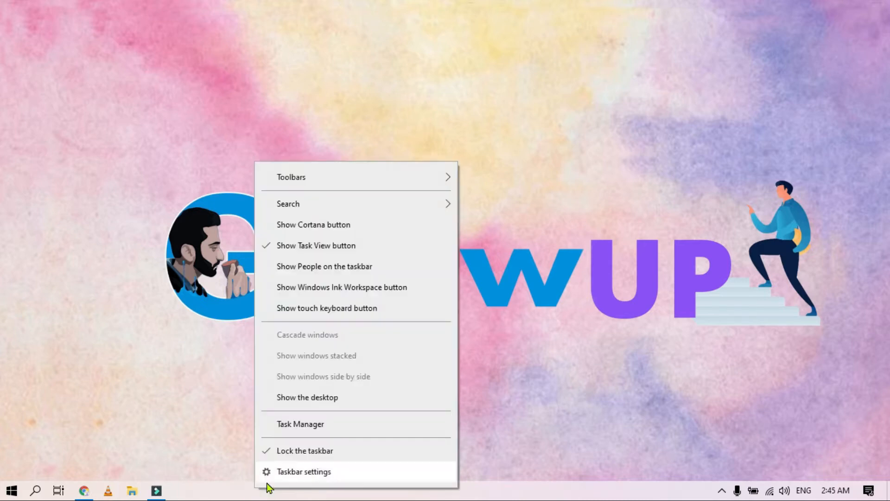
left_click(321, 475)
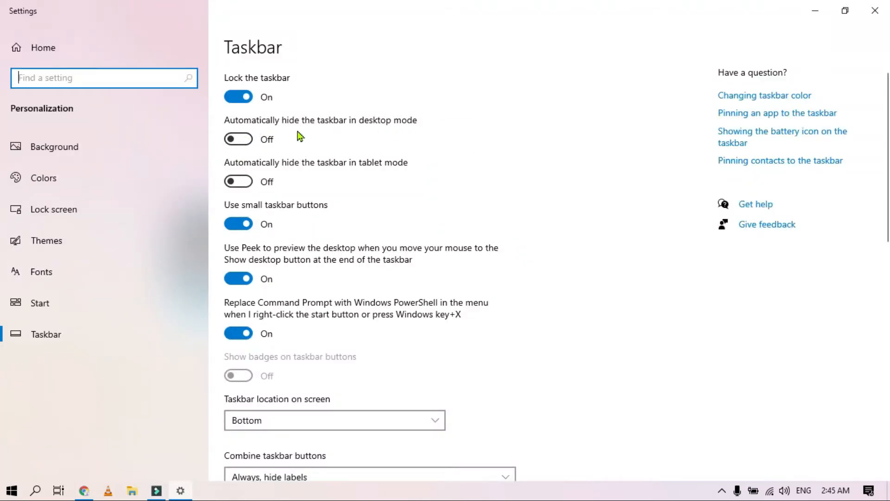
left_click(242, 140)
left_click(889, 4)
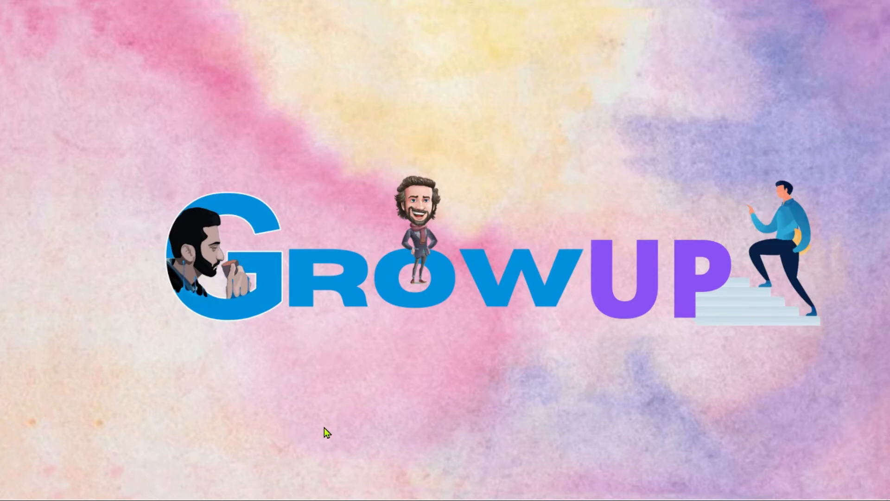
Step: Switch to Chrome and download the Rainmeter 4.3.1 Final Release installer from rainmeter.net
mouse_move(325, 500)
mouse_move(185, 500)
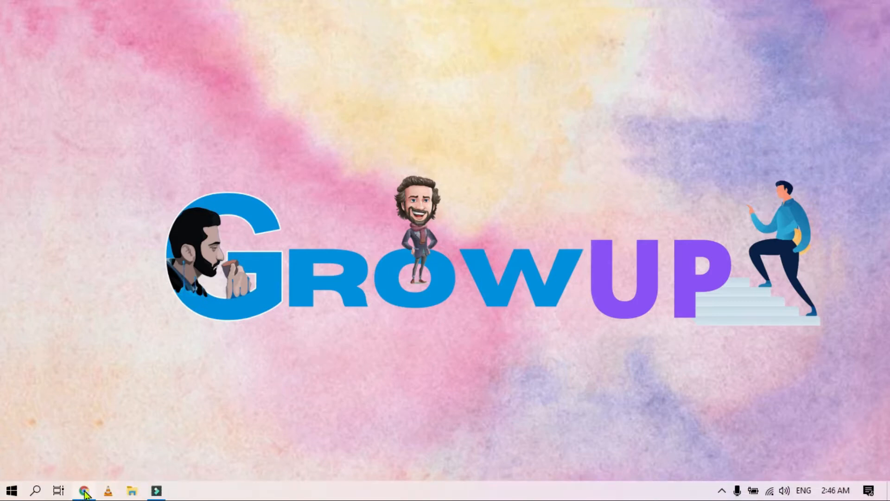
left_click(81, 433)
scroll(368, 182, "down", 2)
scroll(333, 232, "down", 1)
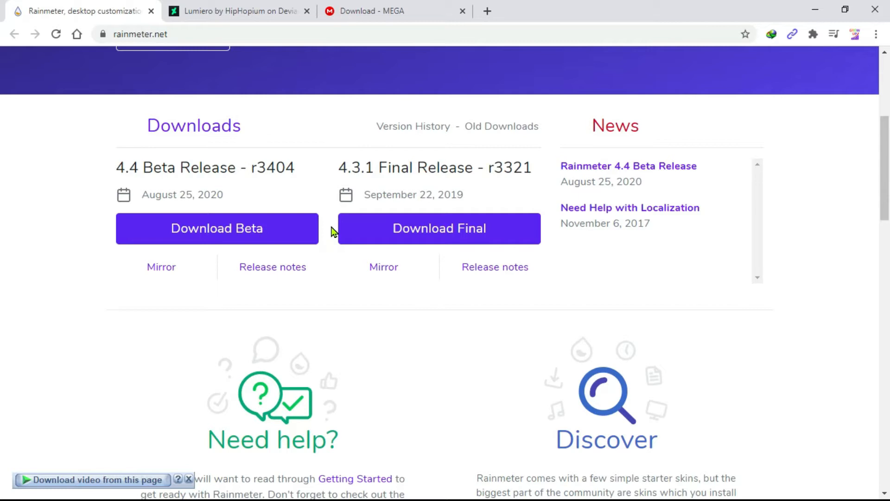
left_click(432, 234)
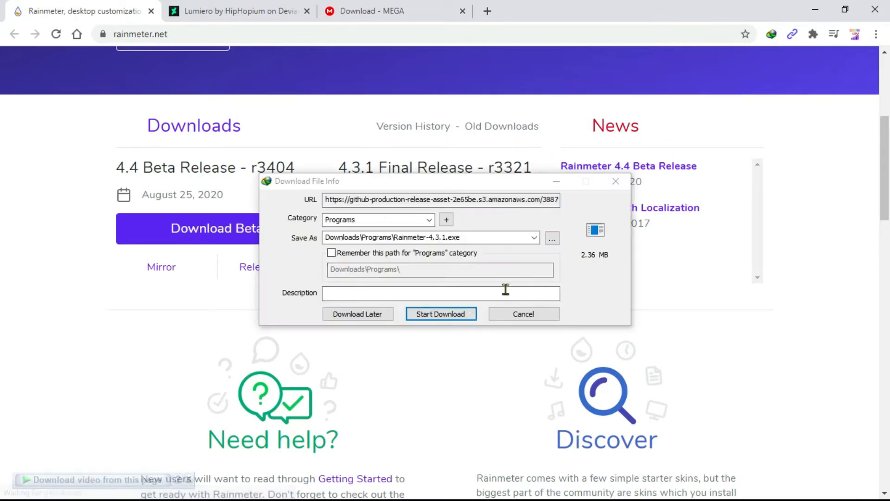
left_click(445, 317)
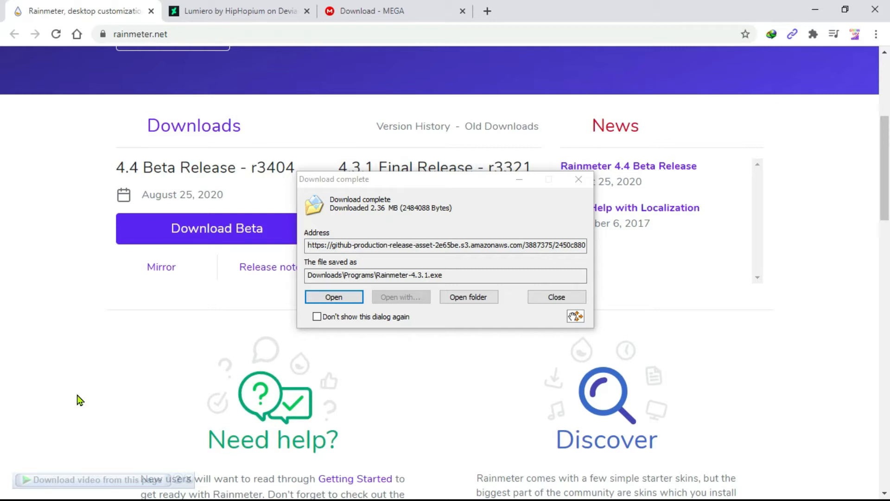
Step: Install the downloaded Rainmeter-4.3.1 in English as a standard installation and run it on finishing
left_click(459, 299)
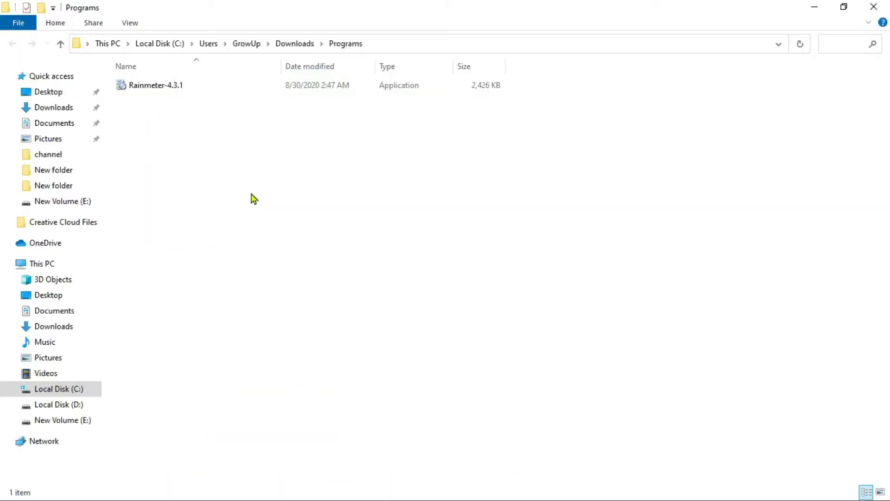
left_click(149, 92)
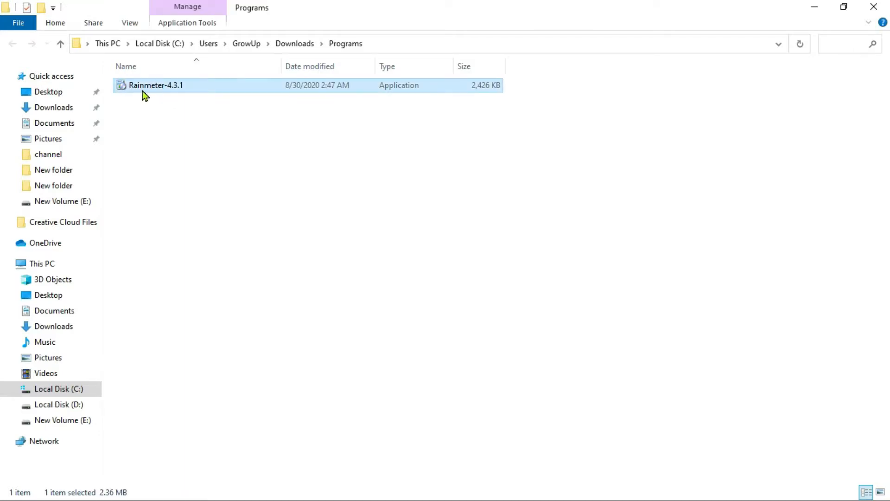
double_click(143, 92)
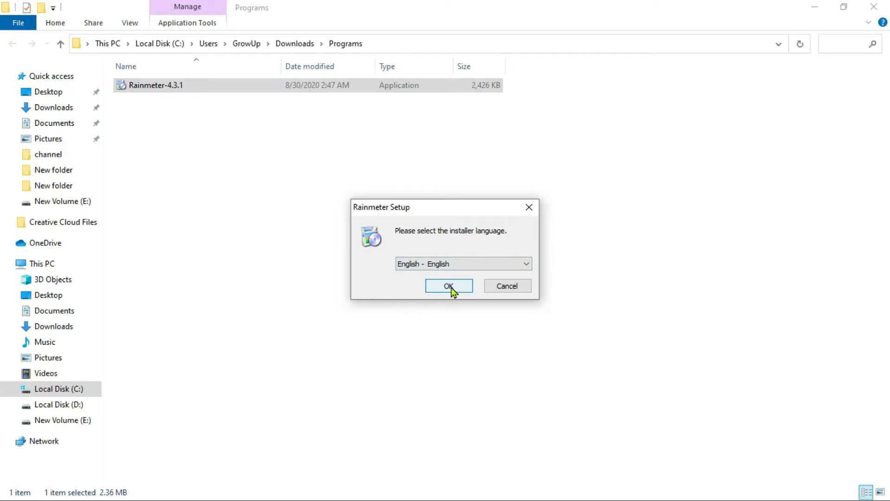
left_click(449, 286)
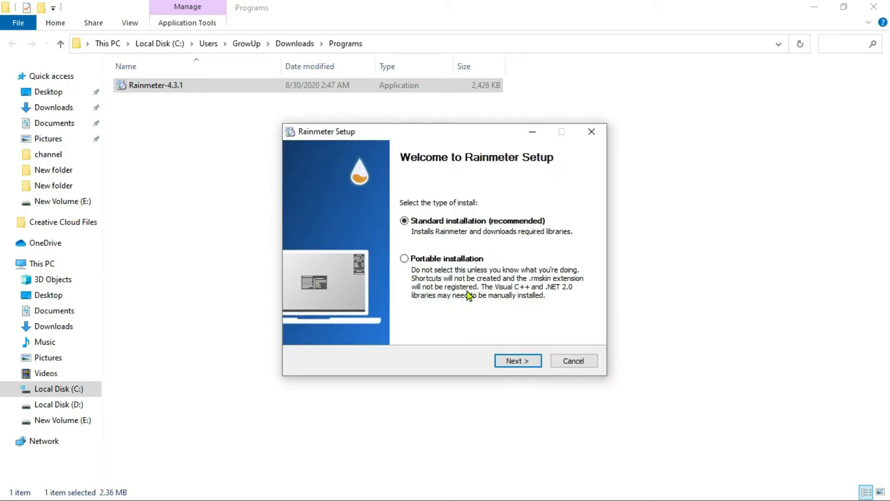
left_click(516, 364)
left_click(524, 363)
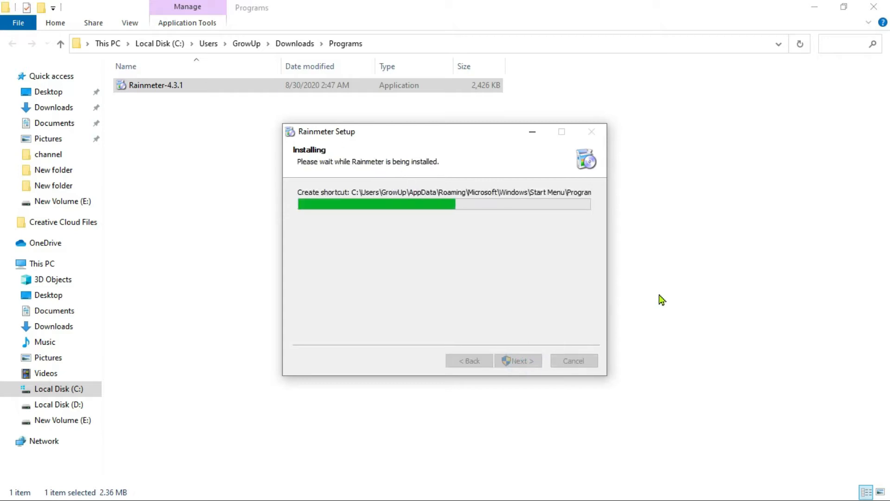
left_click(815, 7)
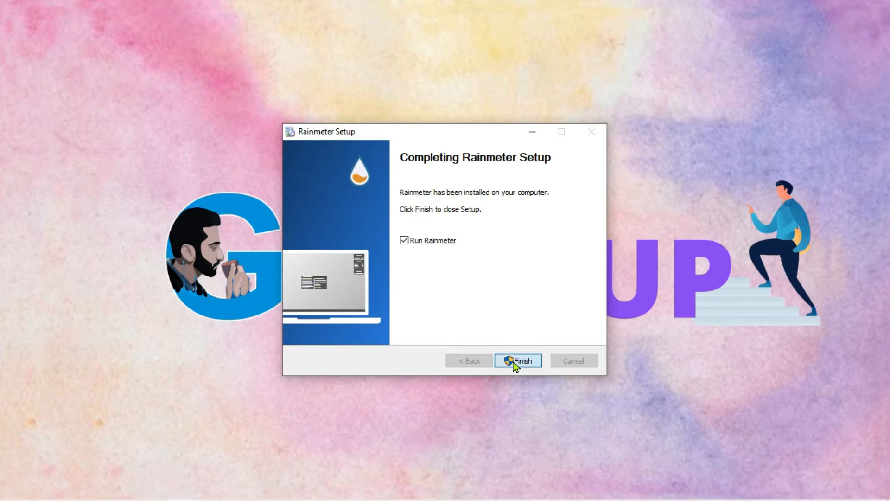
left_click(516, 363)
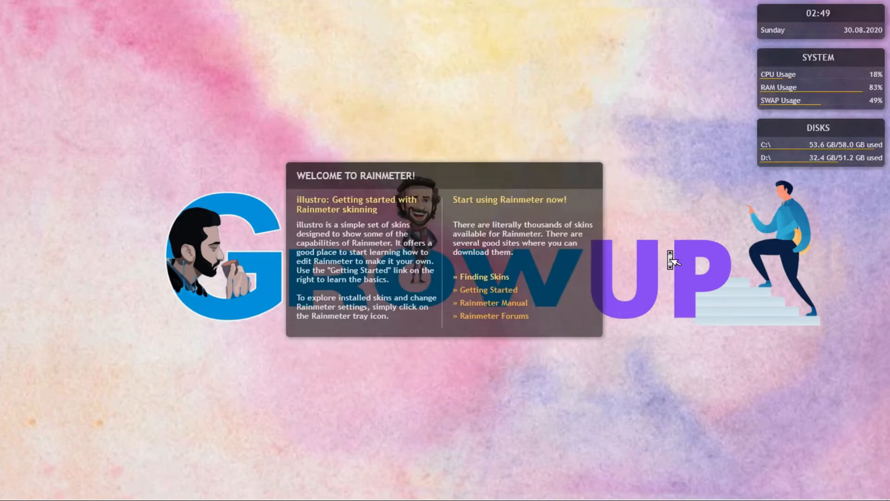
Step: Unload the default illustro Welcome, Disk, System and Clock skins from the desktop
right_click(562, 265)
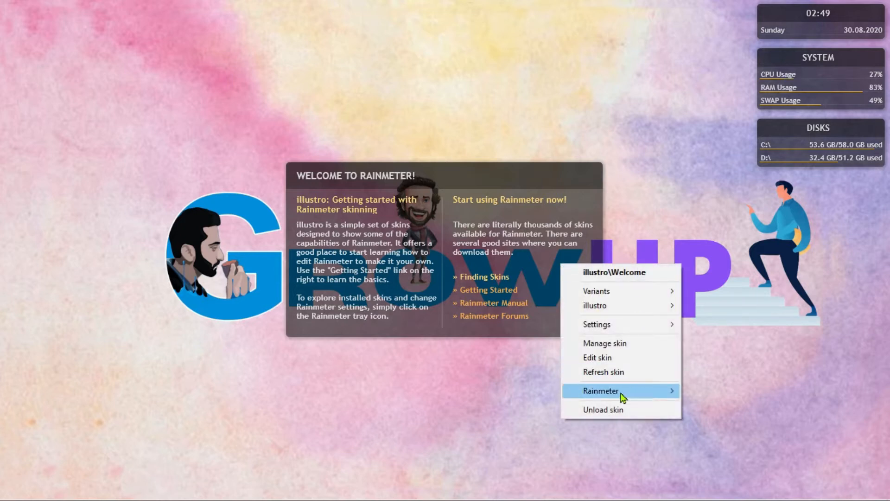
left_click(597, 410)
right_click(775, 132)
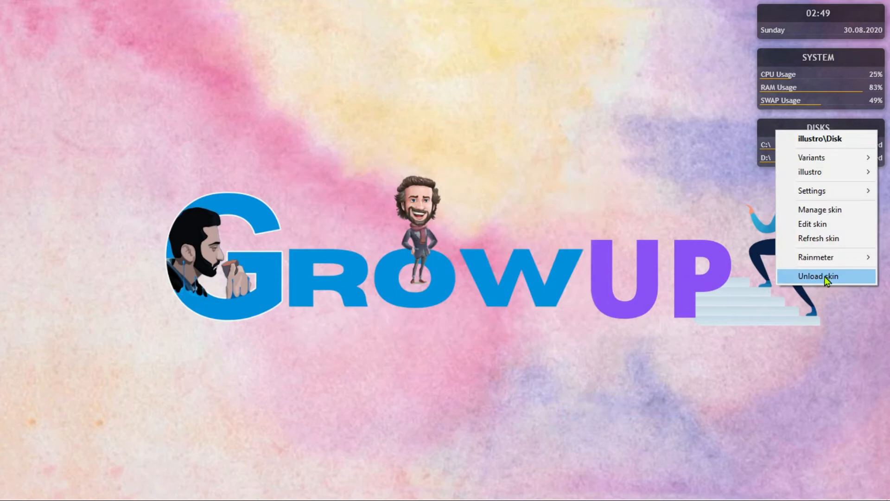
left_click(826, 278)
right_click(760, 45)
left_click(797, 241)
right_click(797, 32)
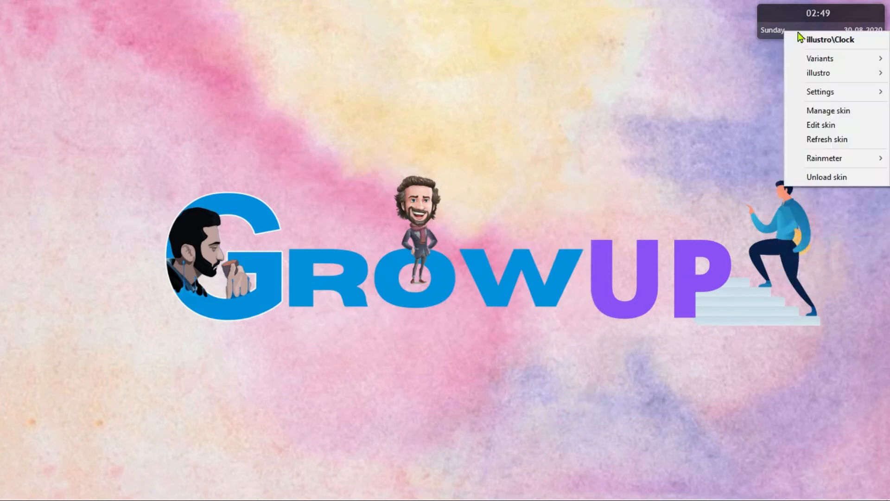
left_click(792, 176)
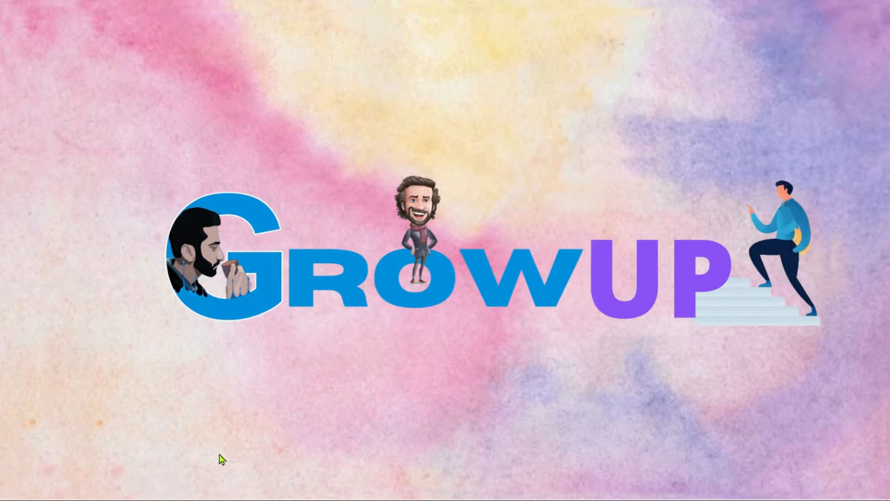
Step: Switch to Chrome and start the download on the Lumiero DeviantArt page to reach the sign-up form
left_click(84, 494)
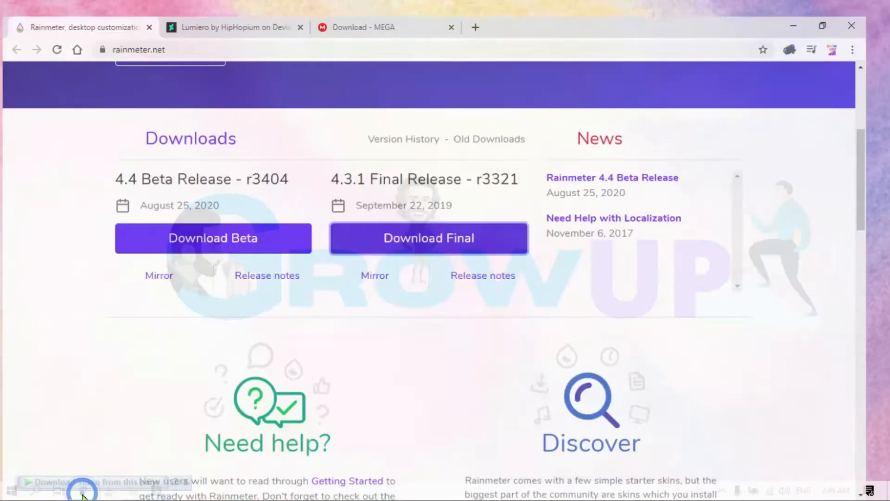
left_click(253, 5)
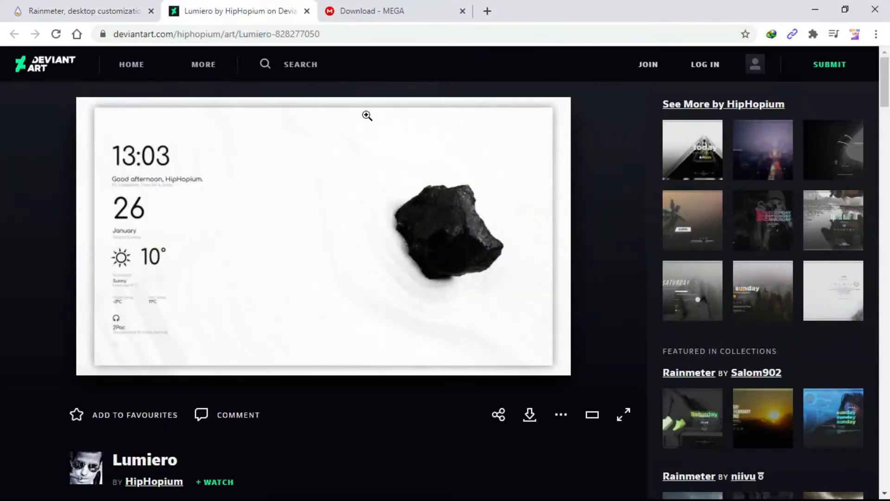
scroll(514, 275, "down", 3)
scroll(513, 274, "up", 3)
left_click(530, 415)
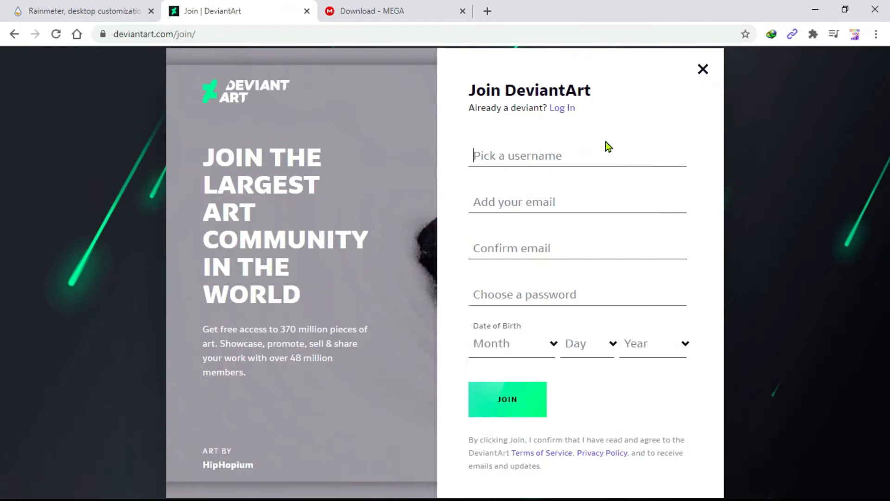
Step: Fill in the DeviantArt sign-up form's username, e-mail address and matching e-mail confirmation
type("Growup")
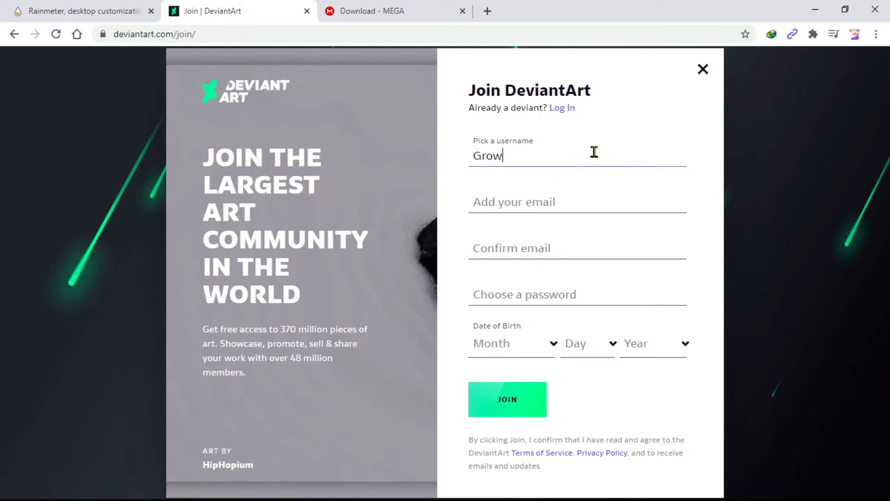
type("uptech")
key("Tab")
type("g")
key("Down")
key("Tab")
type("growoupknowlede")
triple_click(597, 204)
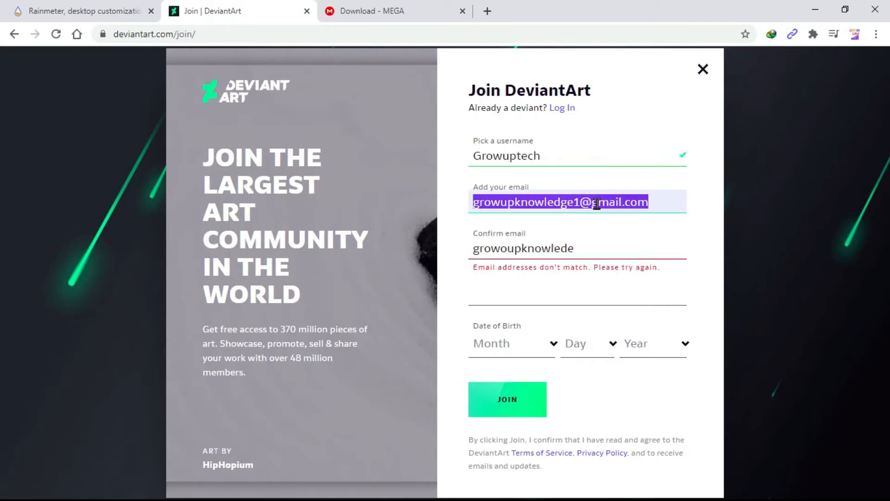
key("ctrl+c")
triple_click(557, 249)
key("ctrl+v")
Step: Enter the account password and date of birth, and submit the DeviantArt sign-up form
left_click(538, 297)
left_click(538, 300)
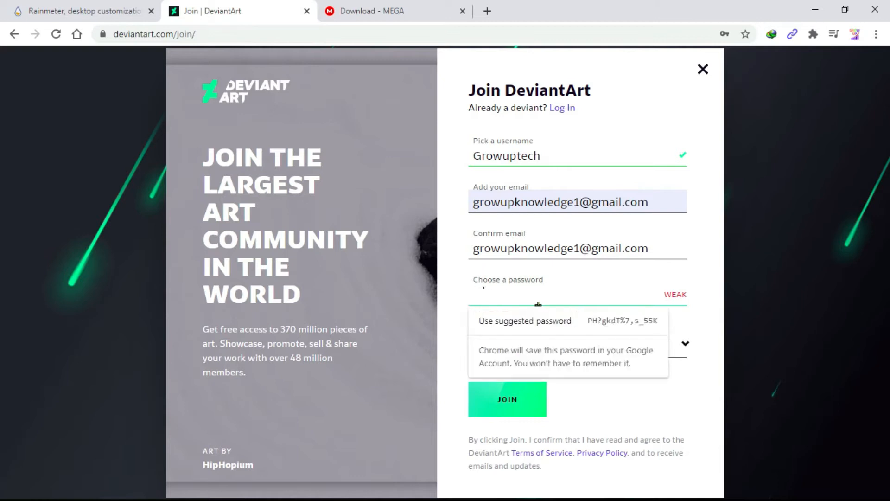
left_click(527, 318)
left_click(649, 343)
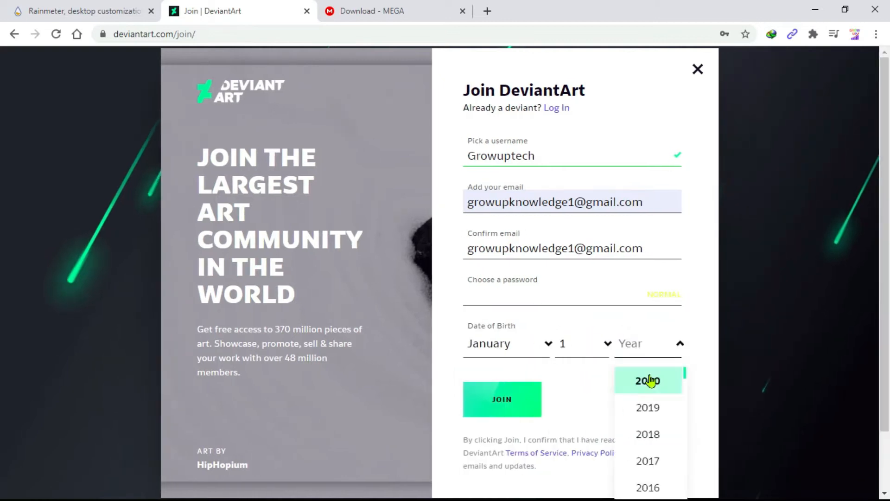
left_click(650, 380)
left_click(651, 344)
scroll(661, 424, "down", 8)
left_click(660, 429)
left_click(519, 397)
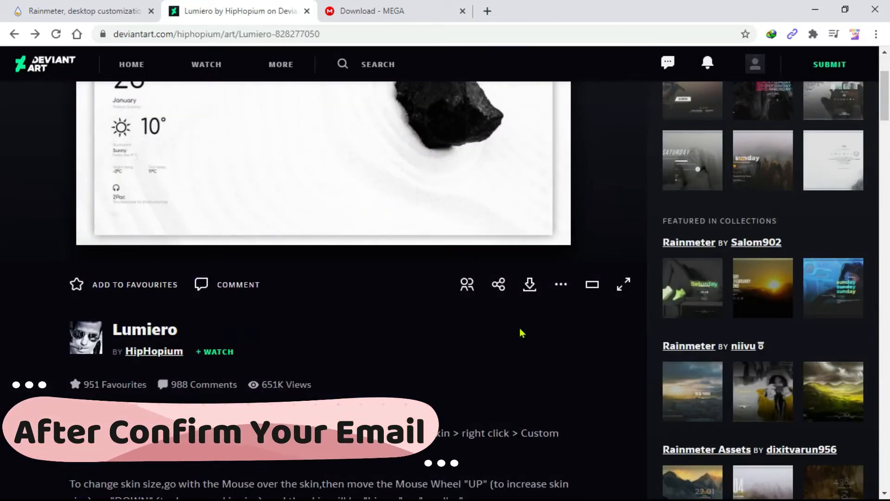
Step: Download the Lumiero skin package from its DeviantArt page and open it in the Rainmeter Skin Installer
left_click(529, 288)
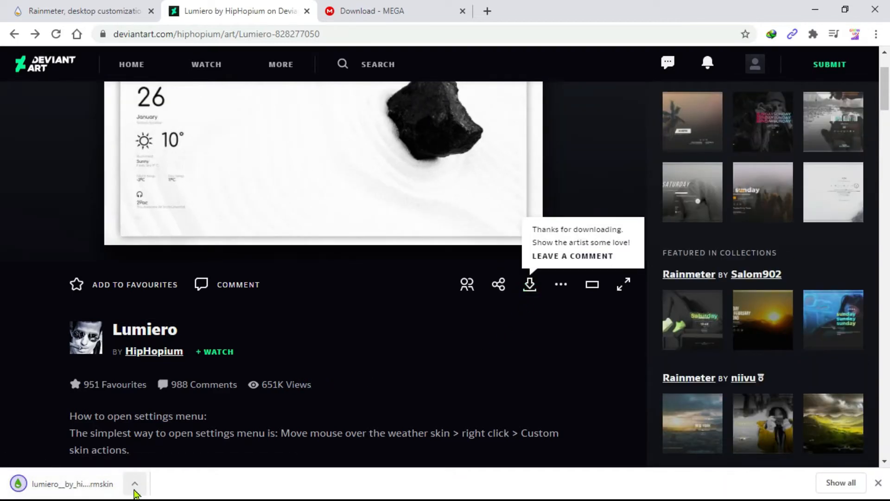
left_click(134, 483)
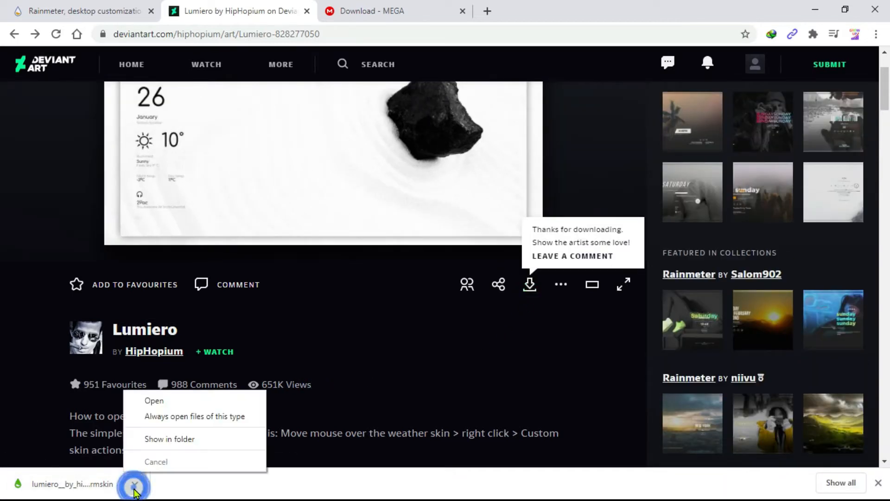
left_click(206, 405)
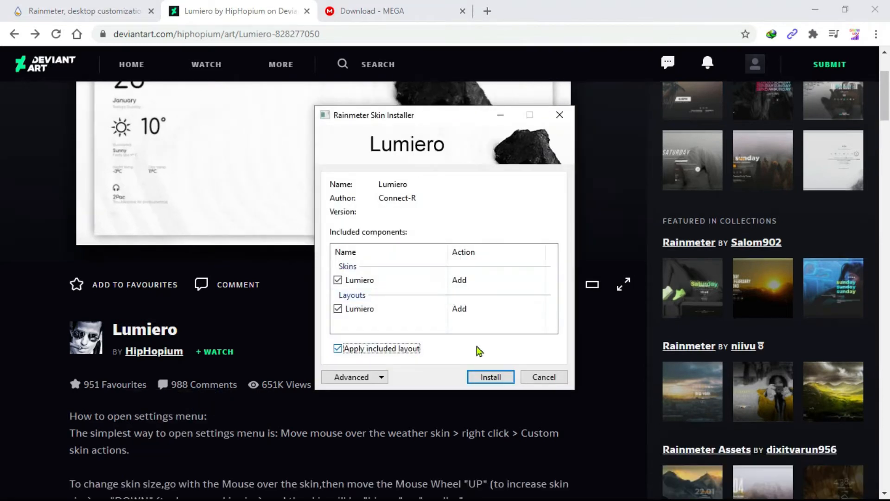
Step: Install the Lumiero skin without applying its included layout
left_click(416, 357)
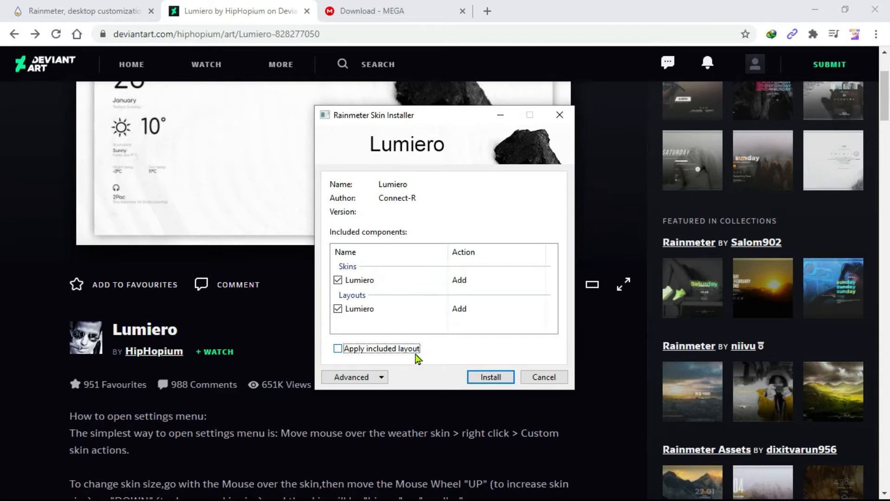
left_click(498, 379)
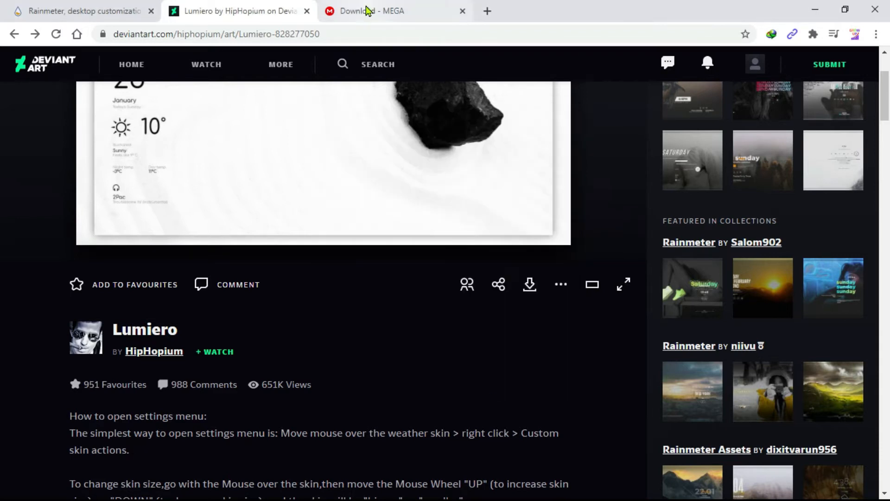
Step: Download the Blue Mountain theme archive from its MEGA page and show it in its download folder
left_click(391, 14)
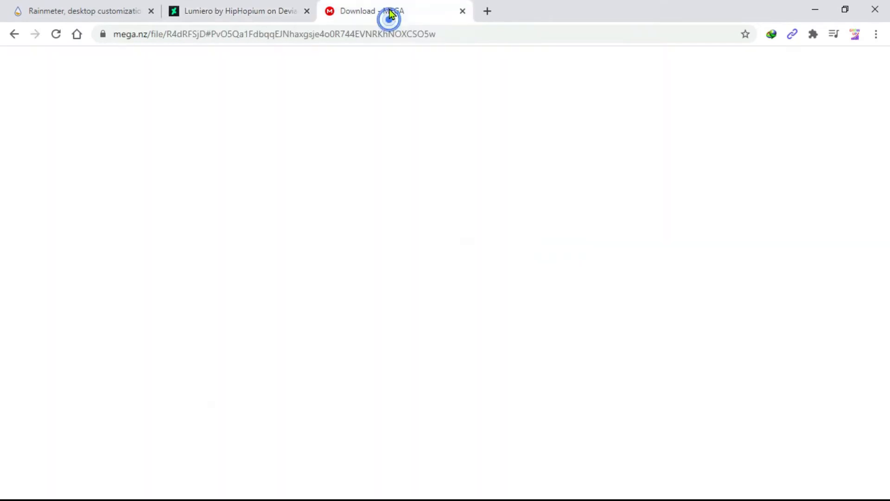
left_click(566, 249)
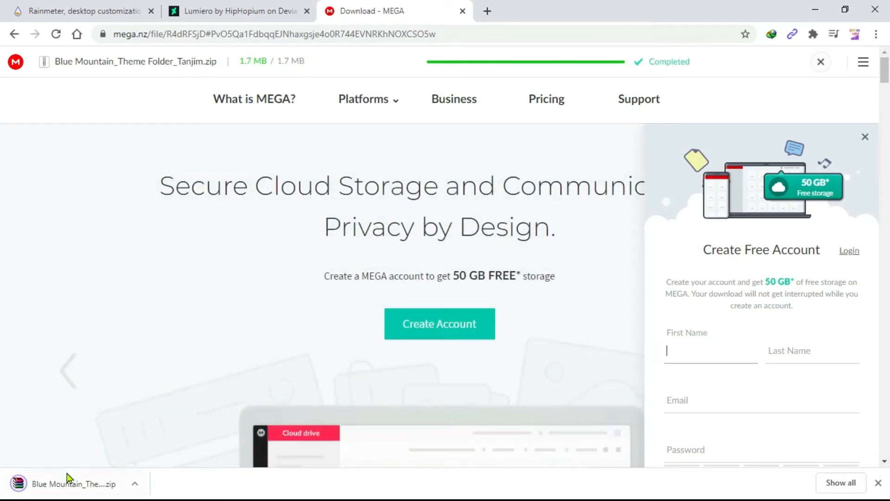
left_click(134, 484)
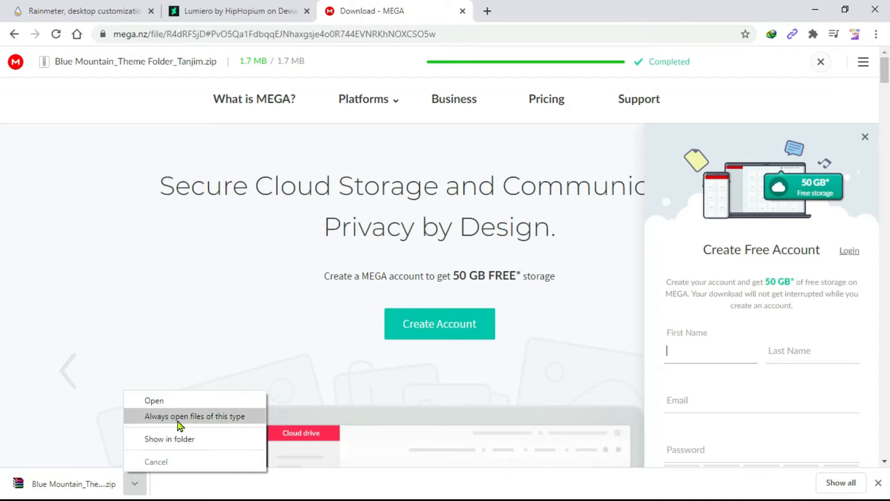
left_click(198, 440)
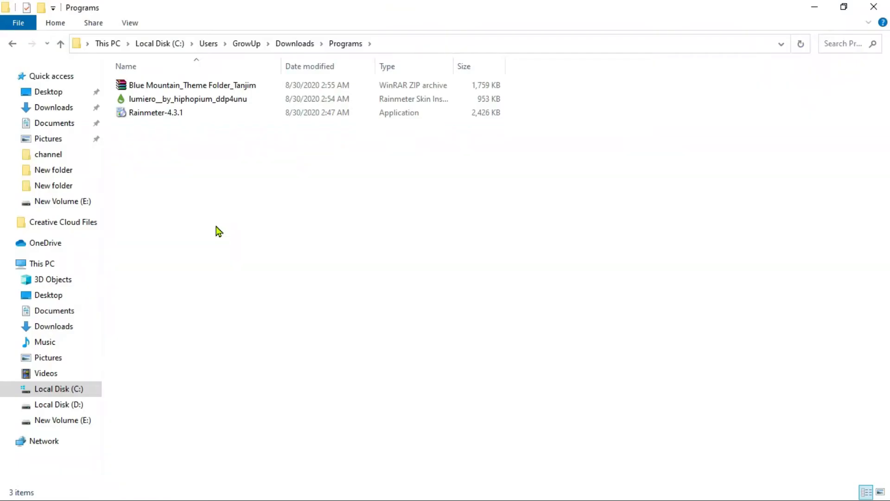
Step: Extract the Blue Mountain theme archive into the current folder and open the extracted Blue Mountain_Theme Folder
right_click(157, 86)
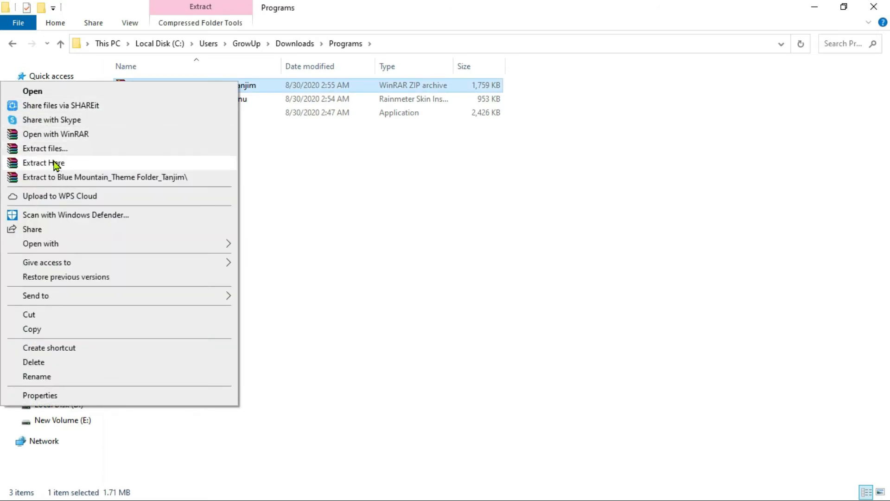
left_click(79, 164)
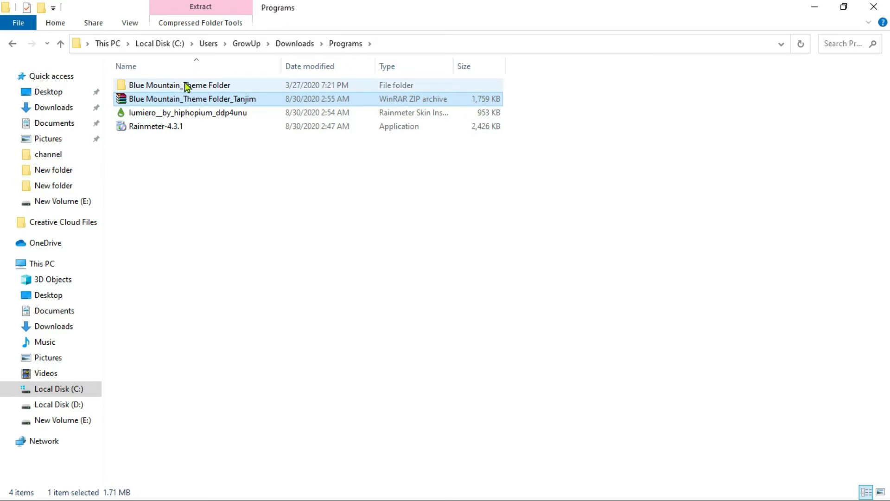
mouse_move(216, 88)
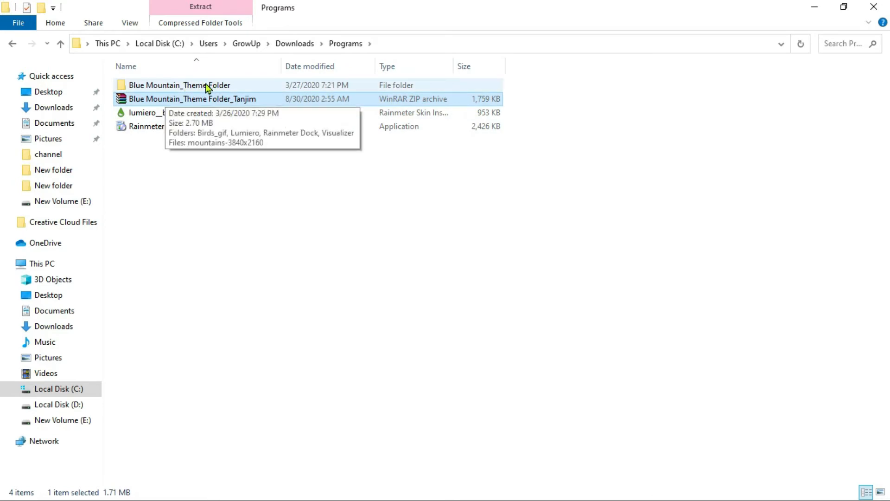
double_click(206, 87)
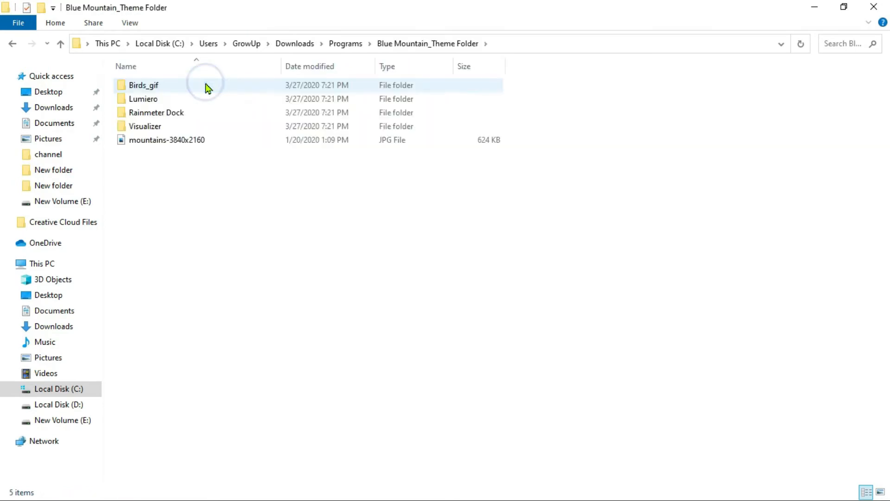
Step: Set the mountains-3840x2160 image as the desktop background, then close the photo viewer and minimize the open windows
double_click(167, 141)
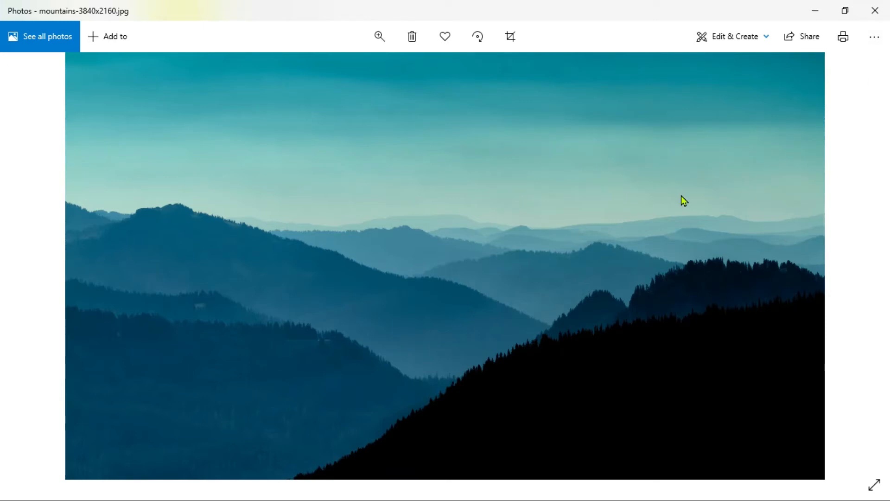
left_click(875, 38)
mouse_move(853, 185)
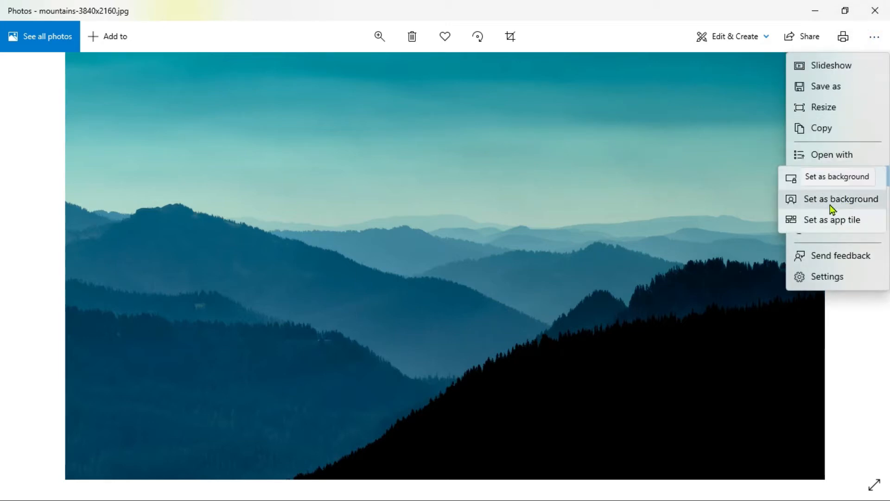
left_click(865, 201)
left_click(881, 14)
left_click(815, 16)
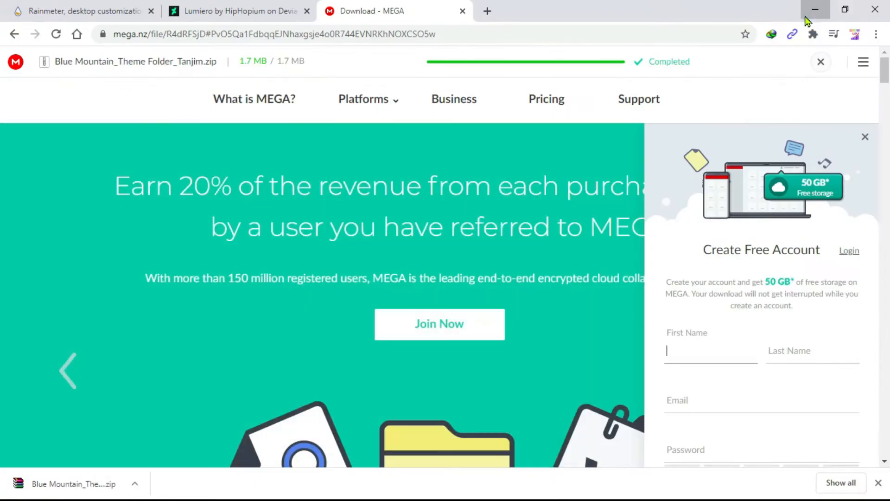
left_click(811, 15)
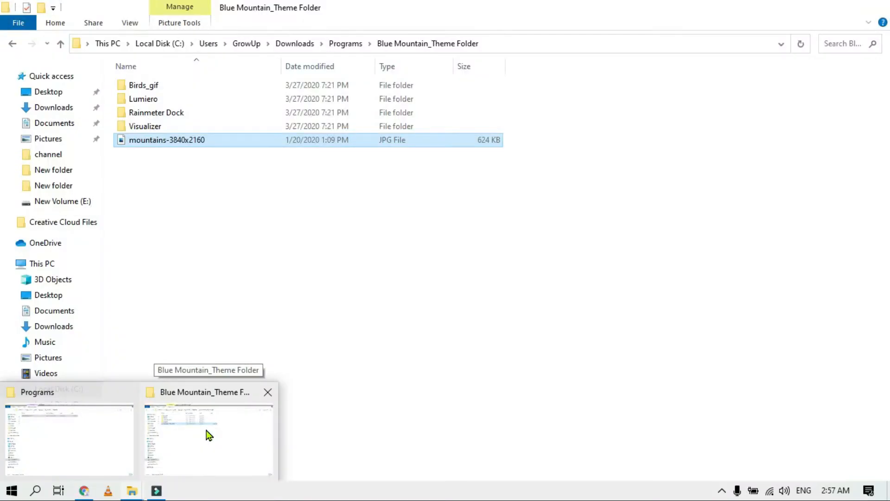
Step: Copy the Birds_gif, Lumiero, Rainmeter Dock and Visualizer folders from Blue Mountain_Theme Folder
left_click(209, 435)
left_click(112, 144)
left_click_drag(107, 123, 171, 92)
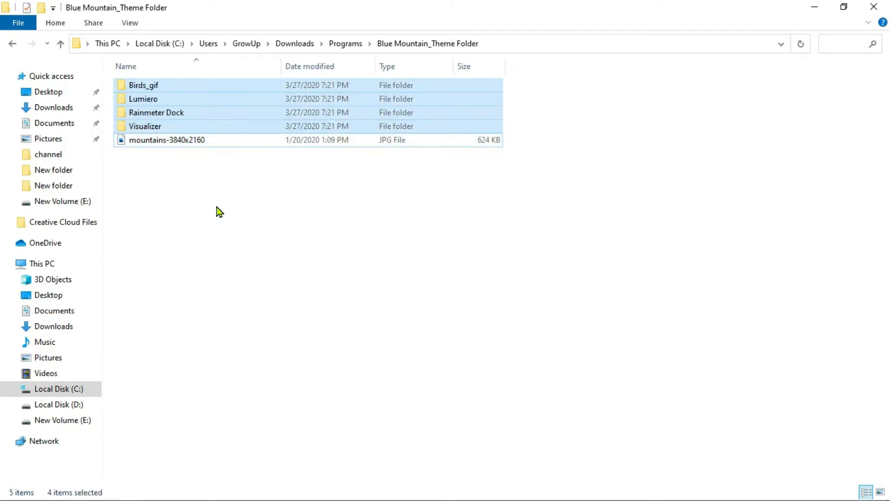
key("ctrl+c")
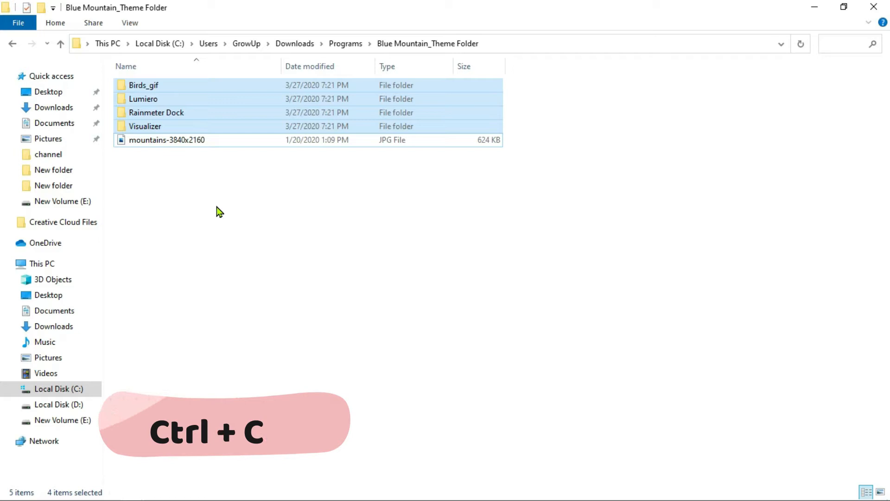
Step: Paste the copied folders into Documents\Rainmeter\Skins, replacing the files with the same names
left_click(50, 318)
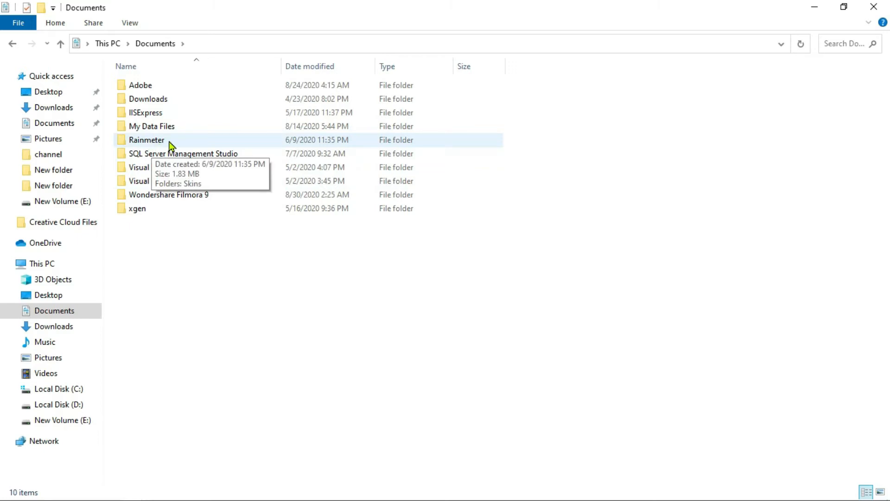
double_click(170, 144)
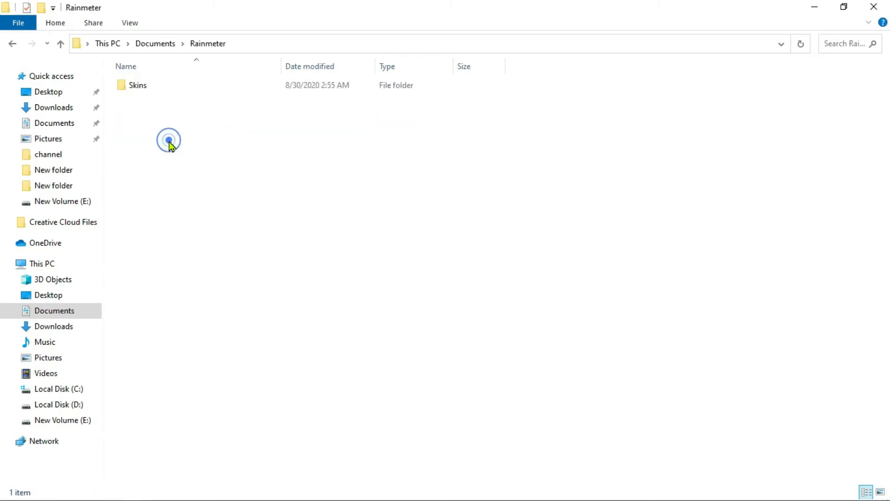
double_click(147, 86)
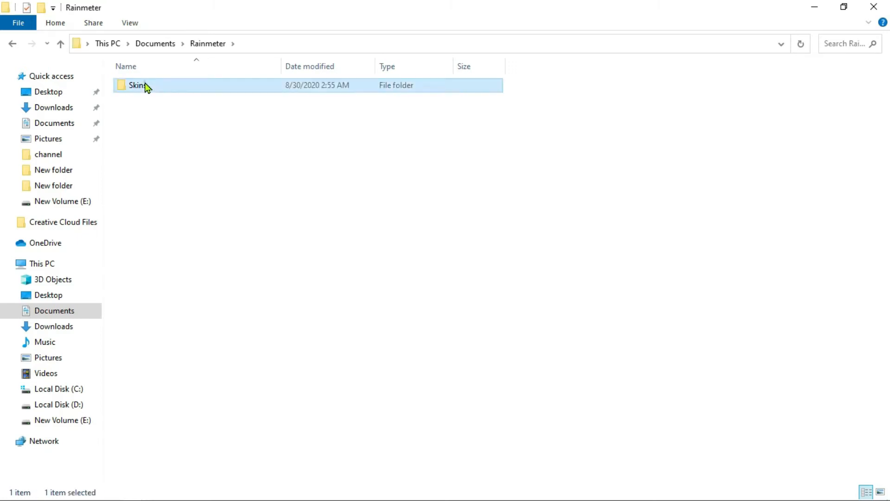
right_click(211, 200)
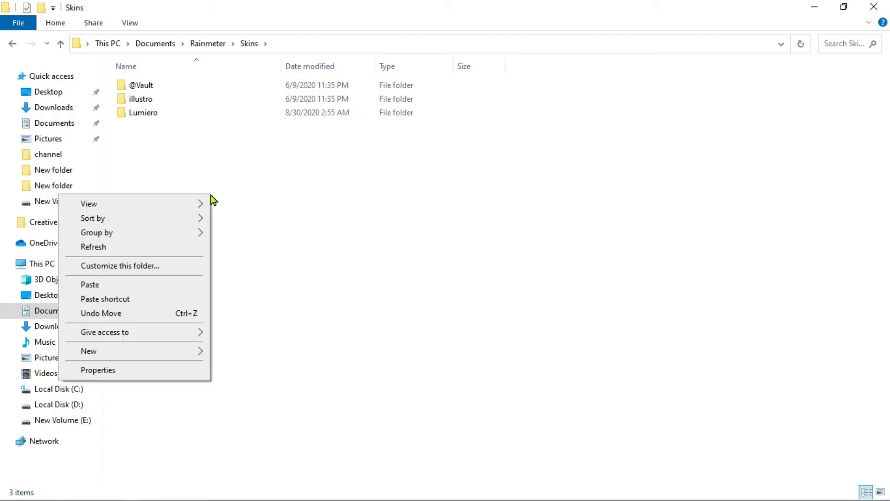
left_click(124, 283)
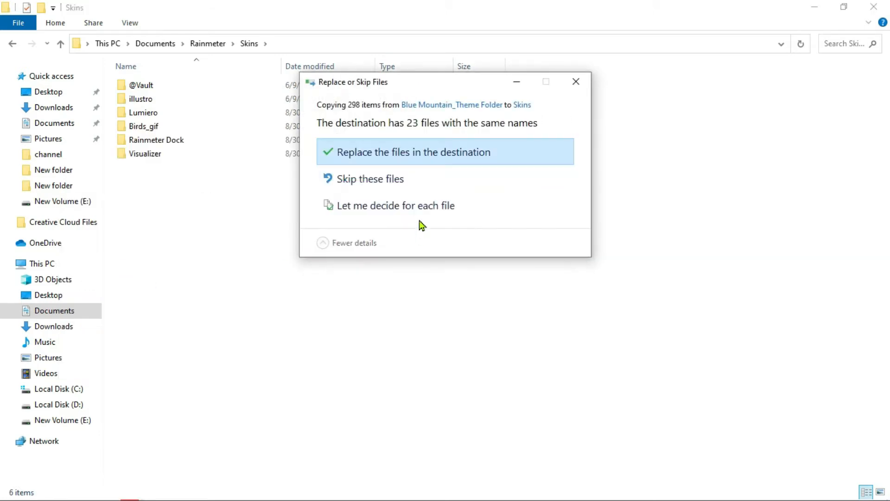
left_click(520, 156)
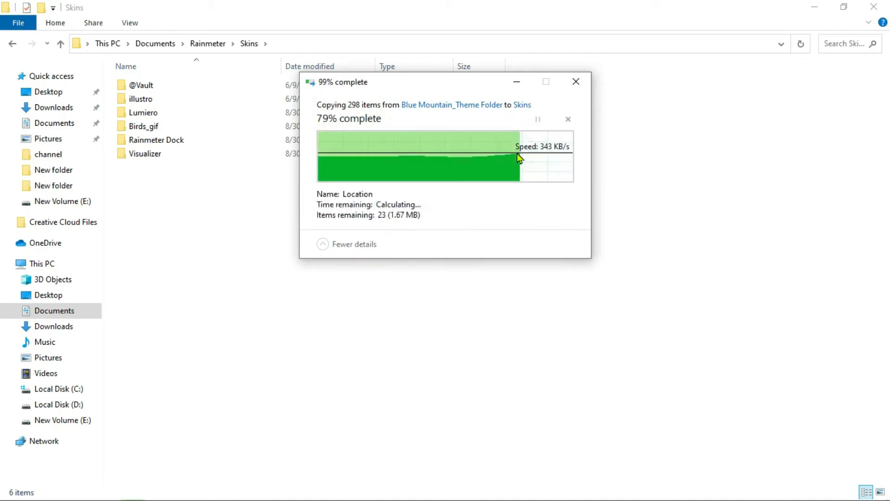
Step: Return to the desktop, open the Rainmeter manager and refresh all skins
left_click(815, 13)
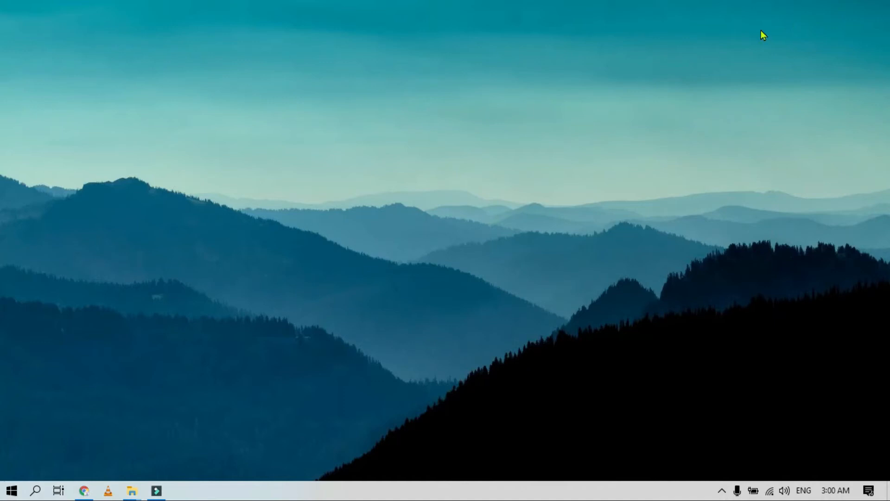
left_click(722, 490)
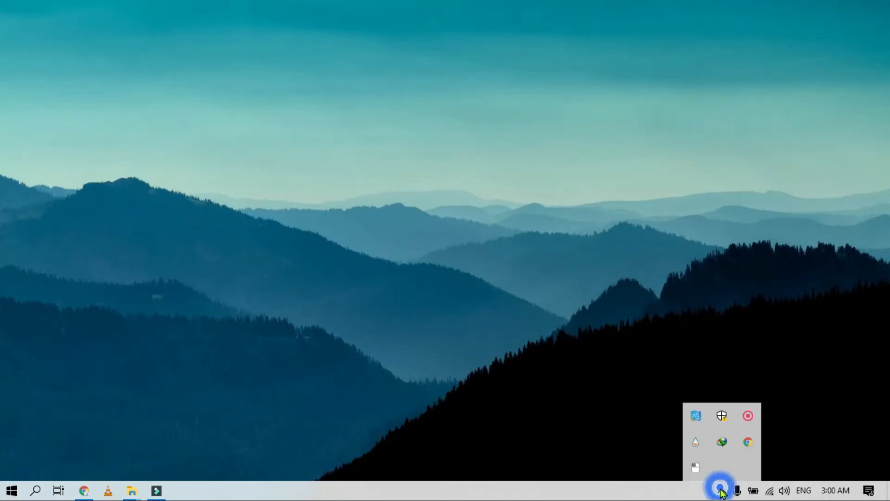
left_click(693, 443)
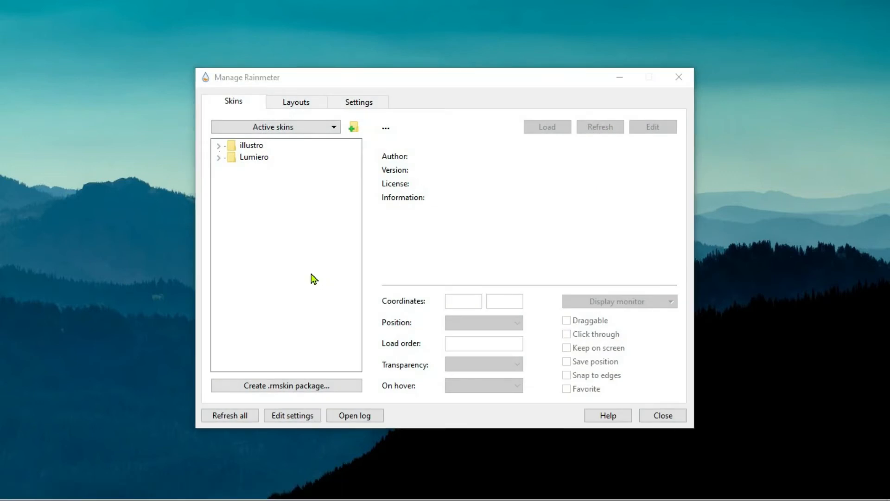
left_click(232, 418)
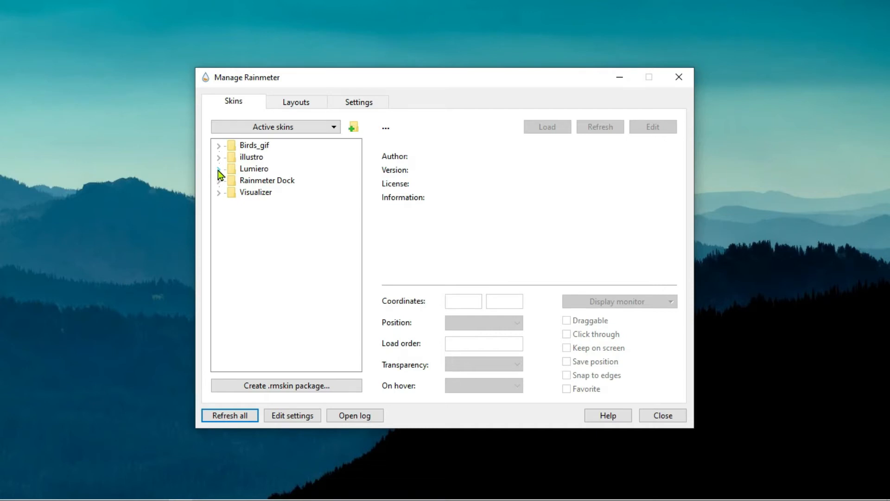
Step: Load the Date.ini skin from Lumiero's Date folder and set its position to On desktop
left_click(218, 170)
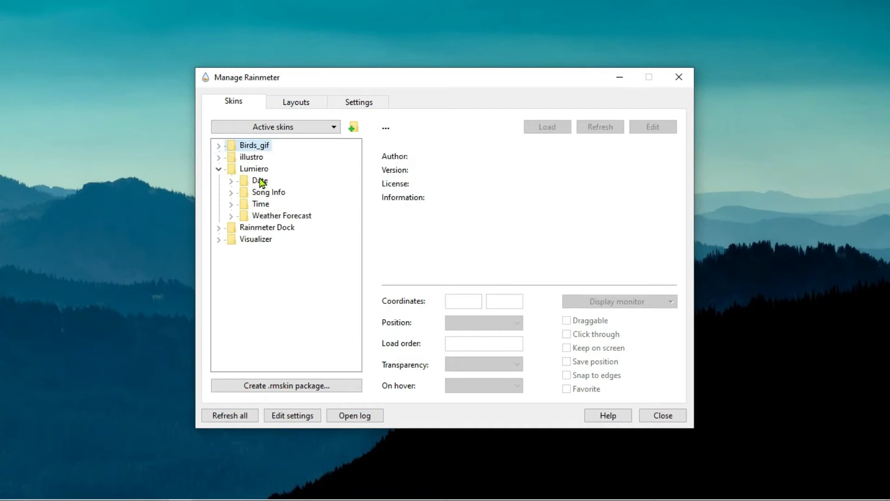
left_click(231, 182)
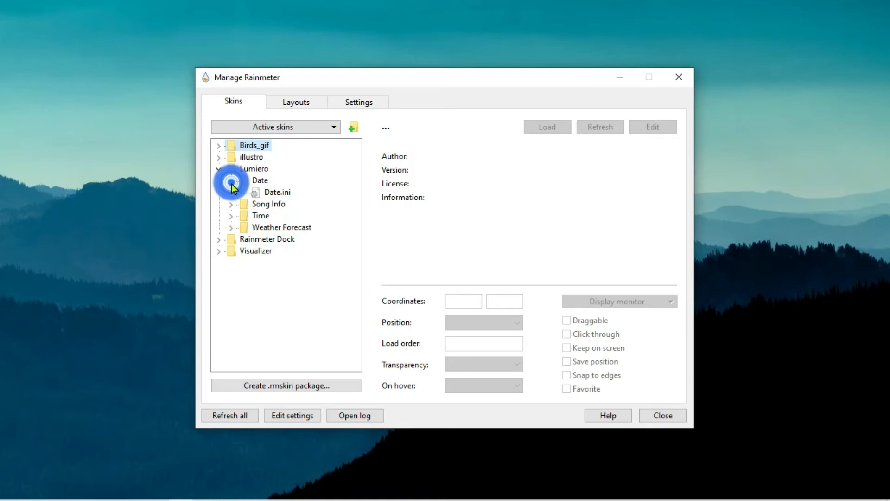
left_click(278, 193)
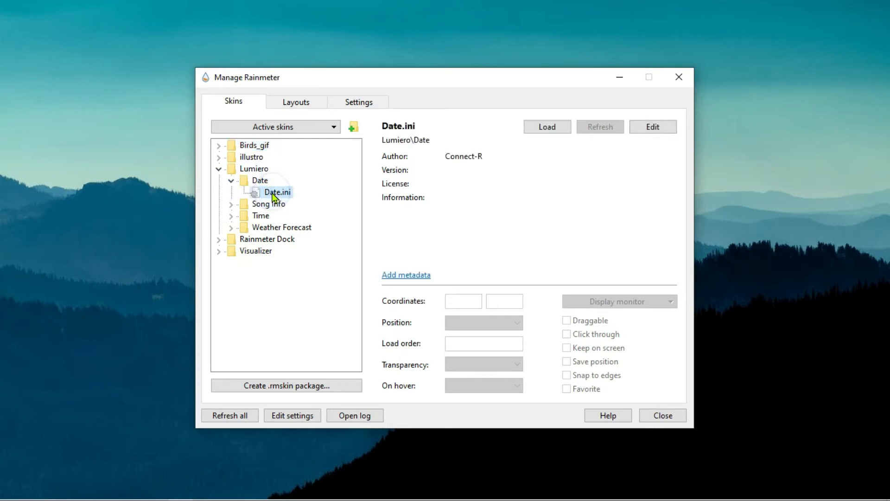
left_click(557, 129)
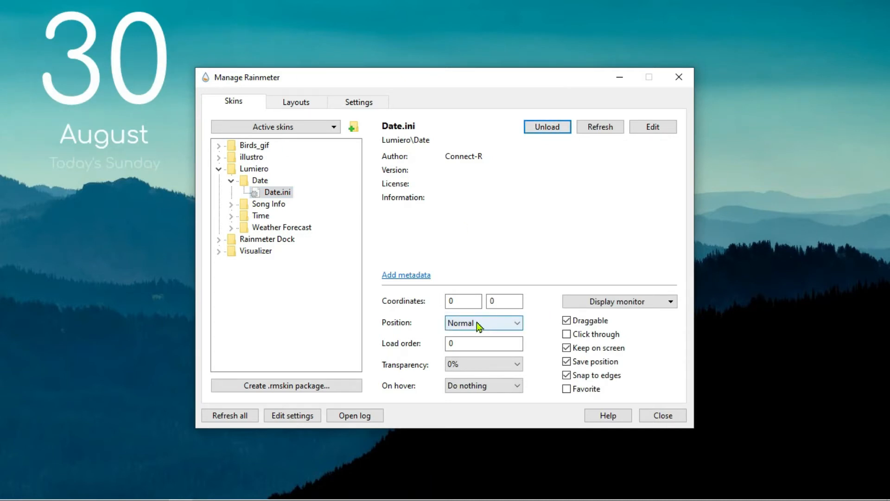
left_click(498, 324)
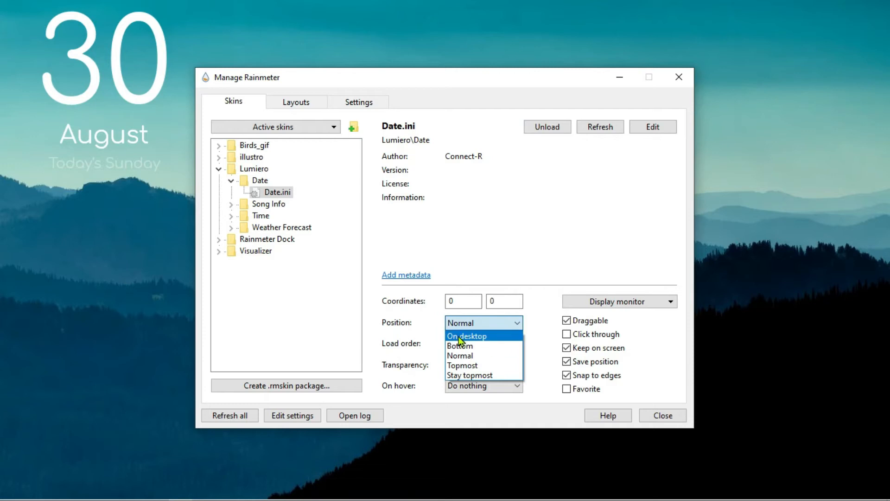
left_click(479, 337)
Step: Load the Time.ini skin from Lumiero's Time folder and set its position to On desktop
left_click(231, 216)
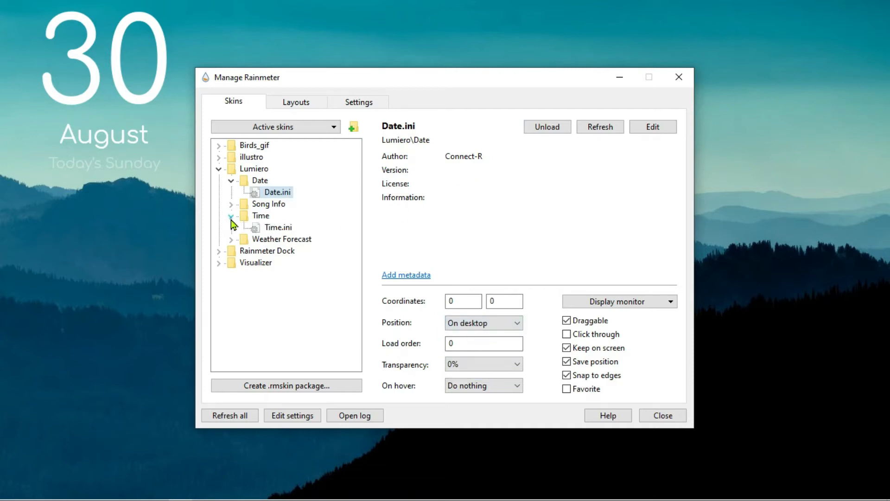
left_click(267, 229)
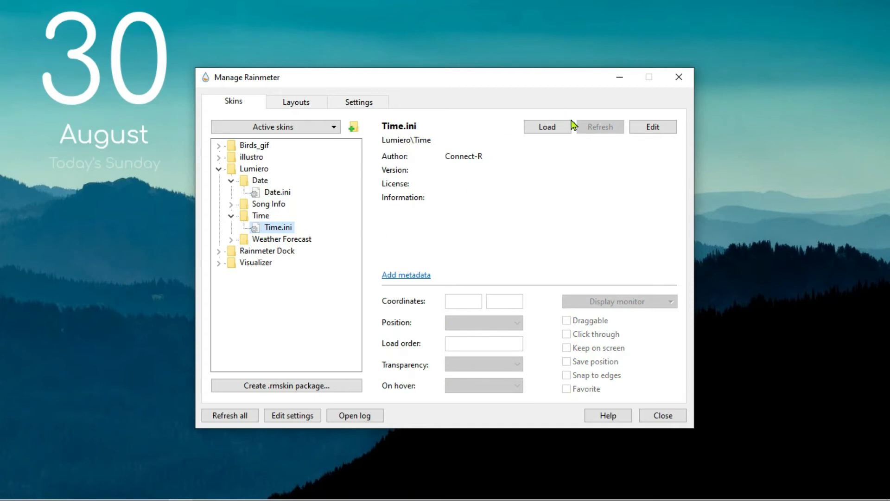
left_click(553, 133)
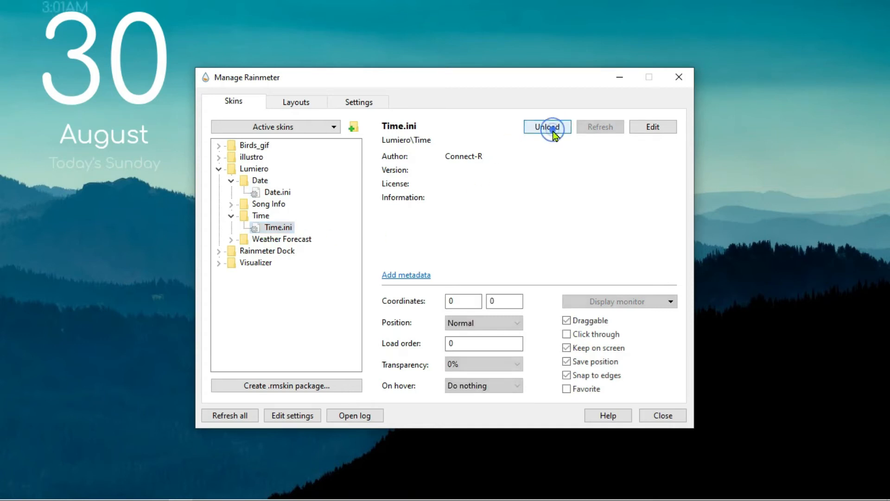
left_click(484, 322)
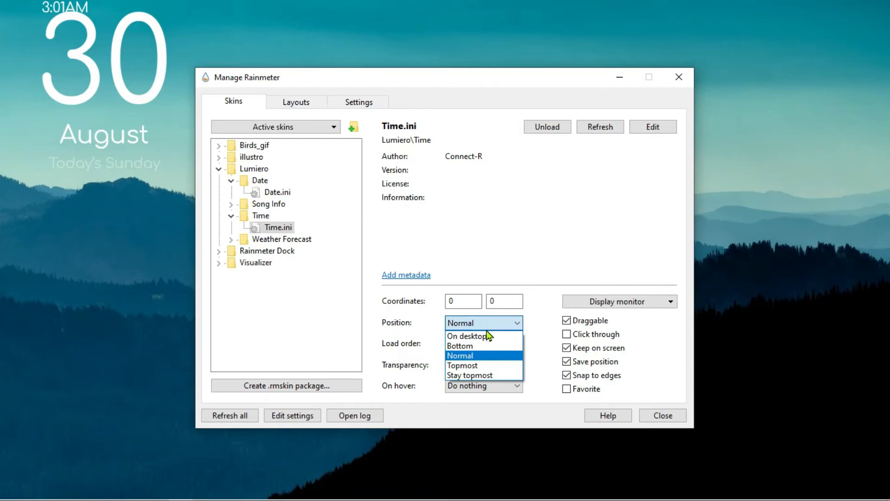
left_click(486, 337)
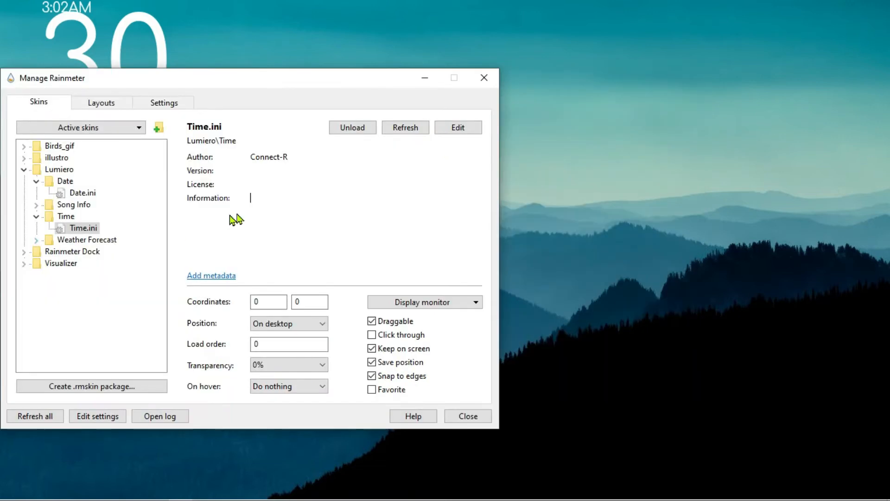
Step: Load the Weather Forecast.ini skin from Lumiero, set its position to On desktop, and minimize the manager
left_click(37, 241)
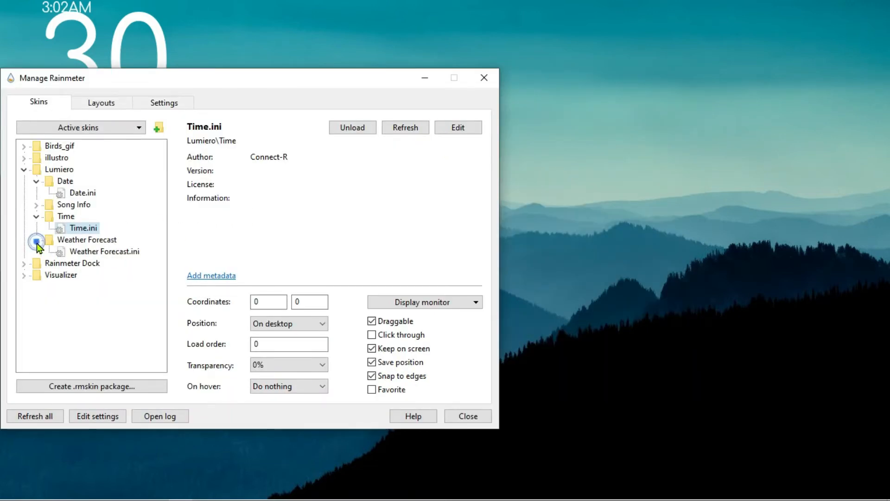
left_click(88, 254)
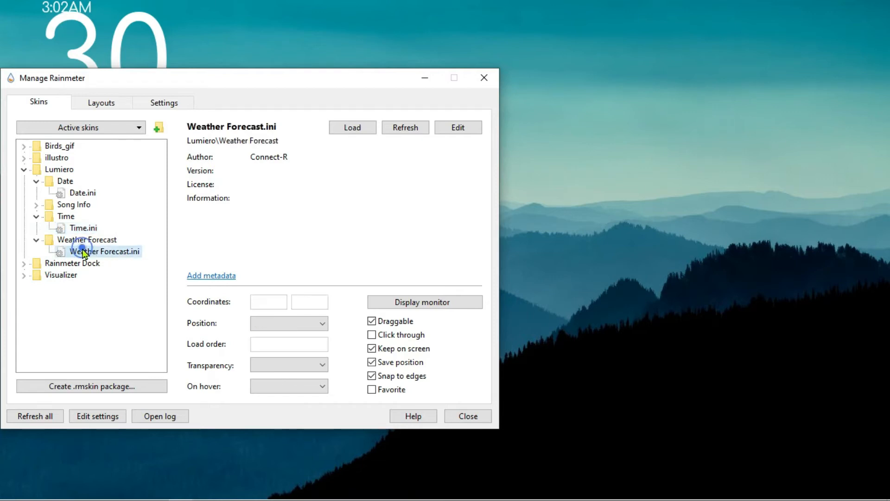
left_click(351, 126)
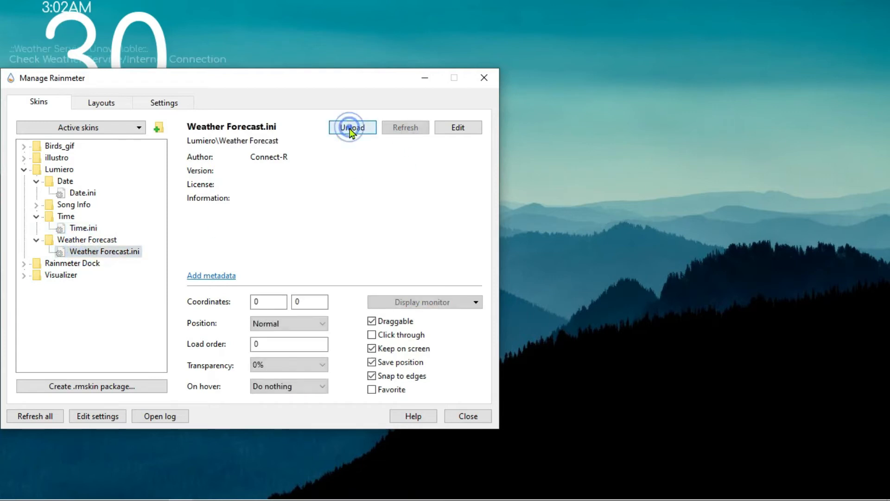
left_click(292, 324)
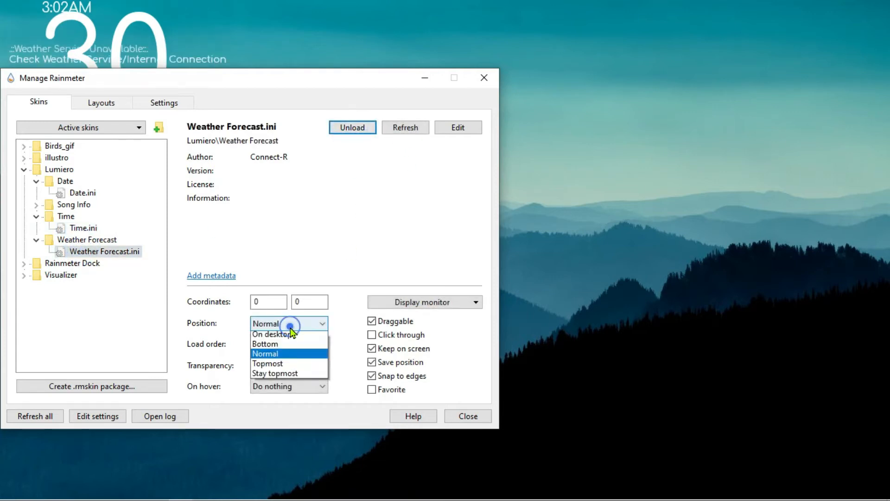
left_click(288, 336)
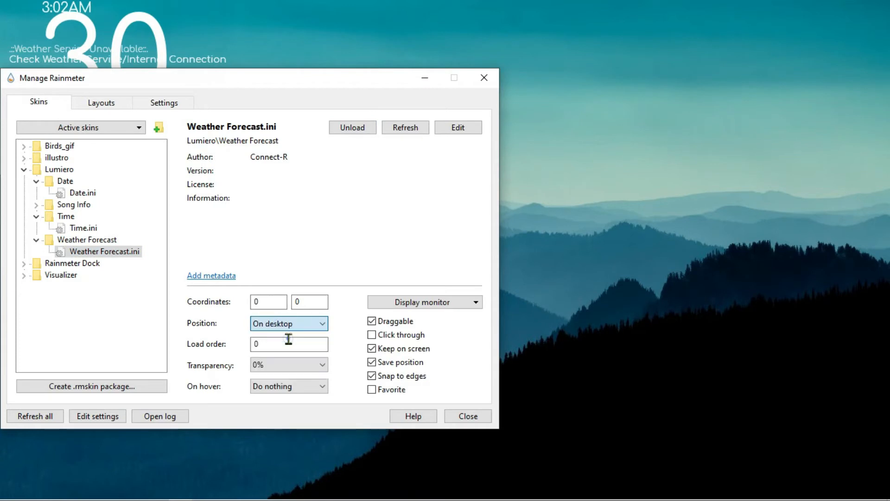
left_click(423, 79)
Step: Move the date skin to the middle of the desktop and set its Scale variable to 1.4 in the skin file
left_click_drag(99, 132, 416, 293)
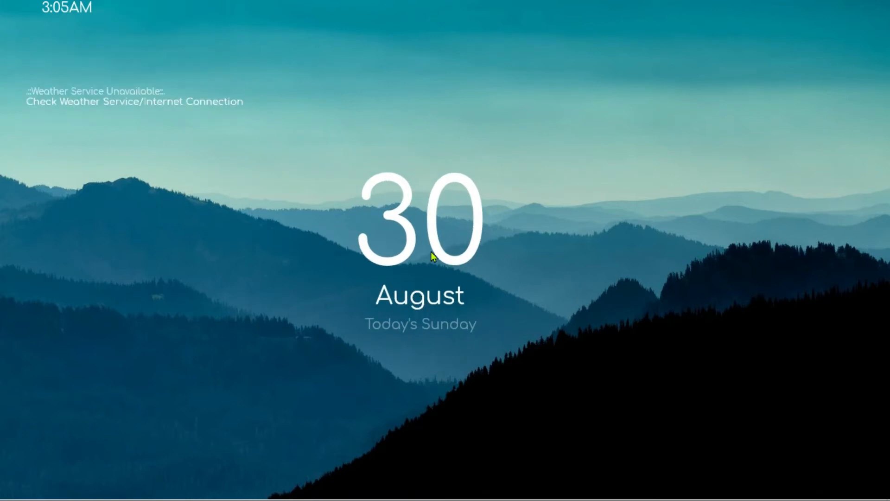
right_click(403, 227)
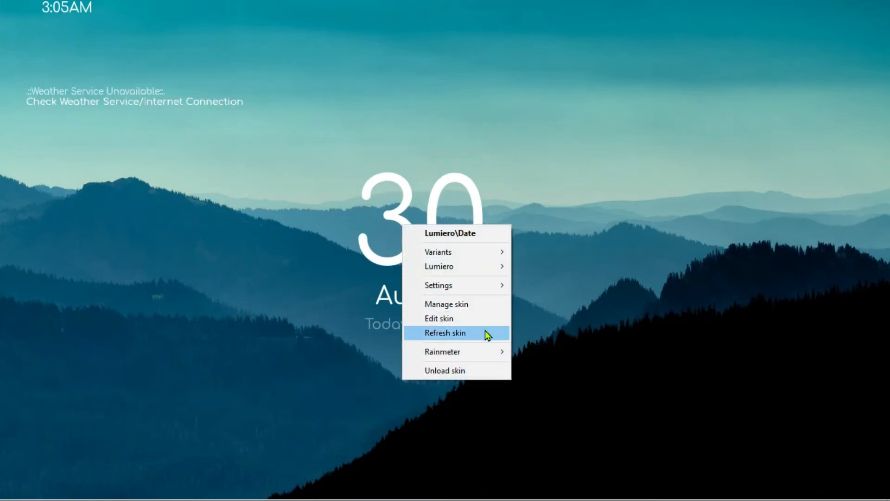
left_click(470, 320)
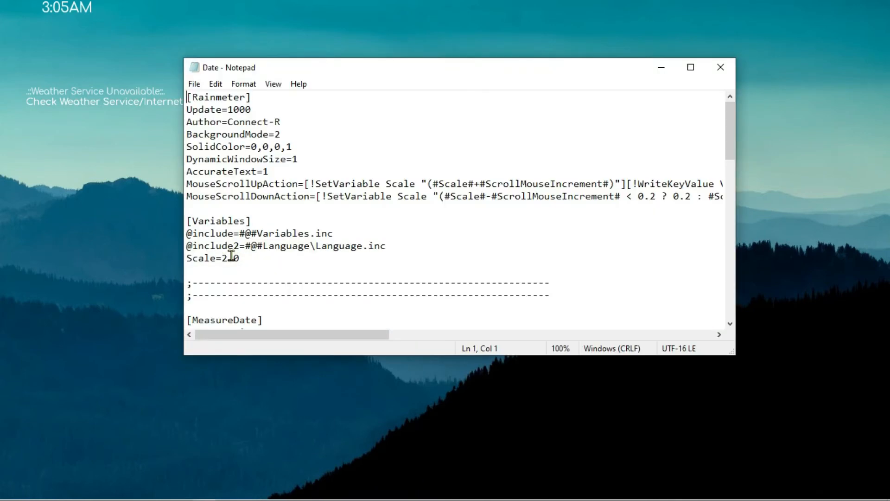
left_click_drag(224, 258, 245, 258)
left_click(246, 258)
key("BackSpace")
type("1.")
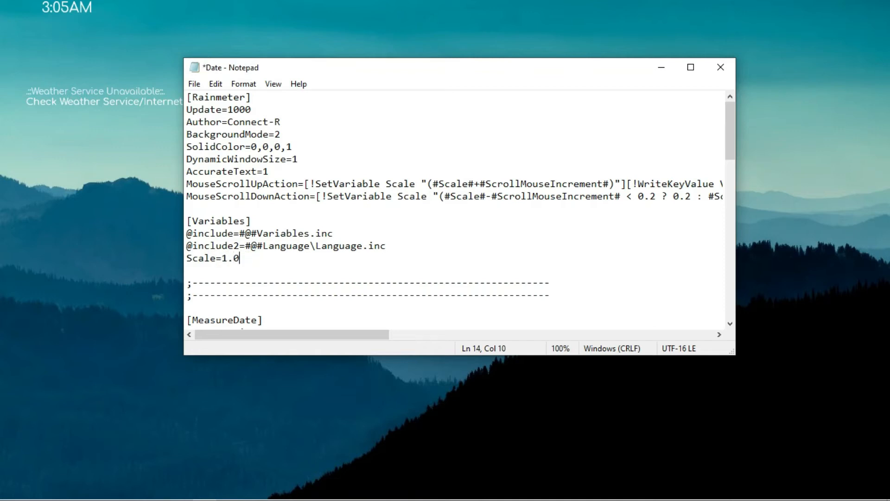
type("4")
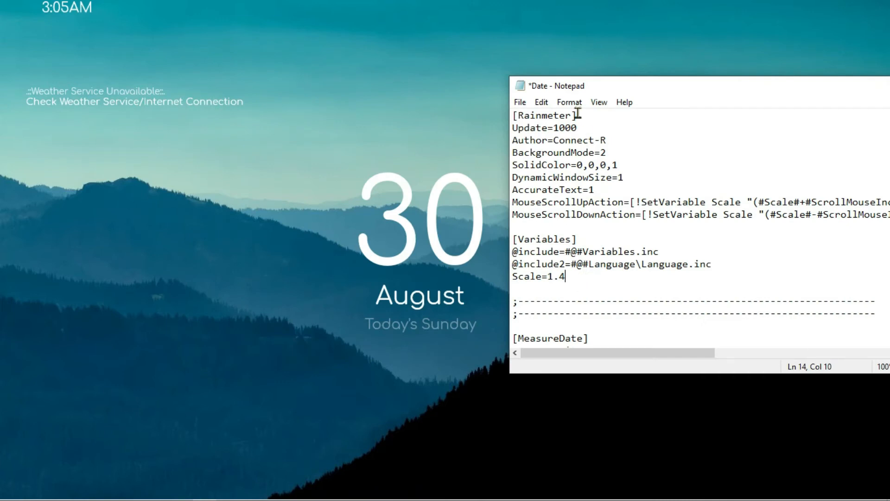
Step: Save and close the Date file, then refresh the date skin
left_click(520, 103)
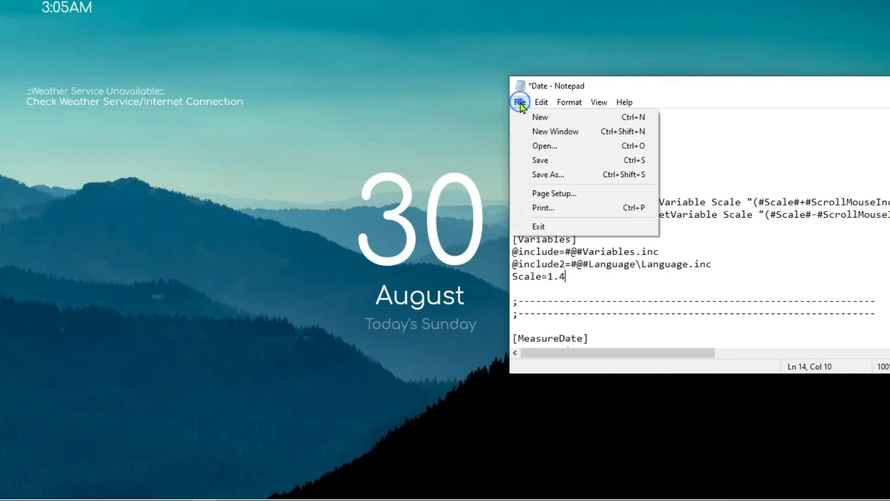
left_click(545, 163)
left_click_drag(732, 89, 493, 99)
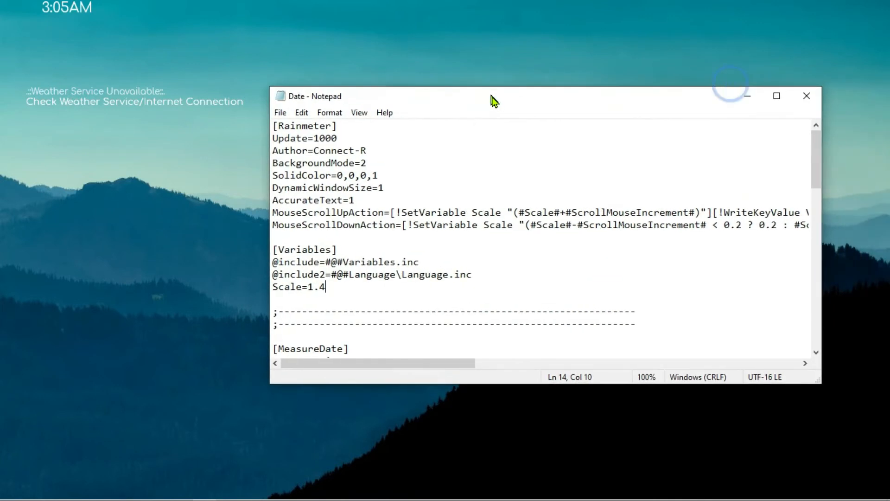
left_click(807, 98)
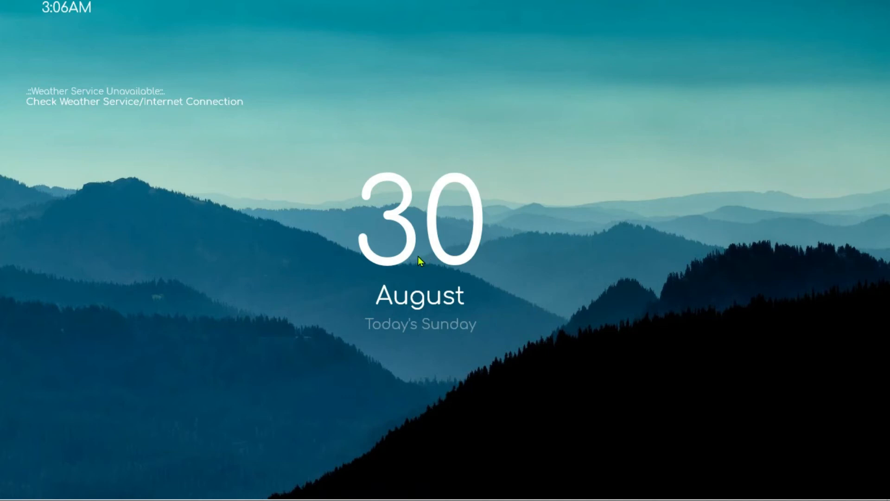
right_click(425, 235)
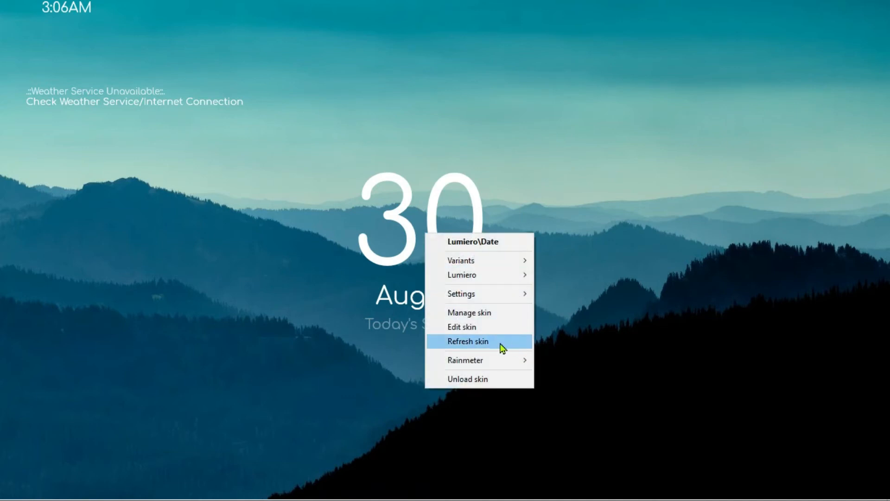
left_click(484, 343)
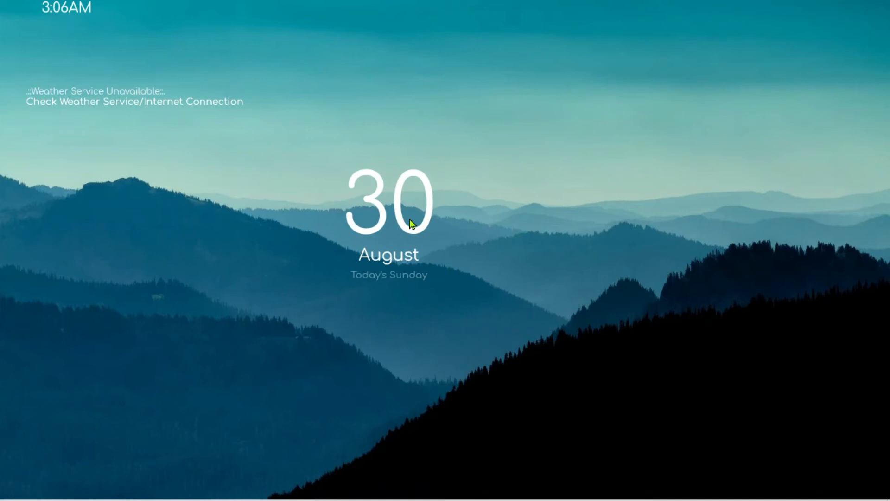
Step: Center the date skin on the desktop and place the time skin below the weather skin near the upper-left corner
left_click_drag(394, 215, 427, 247)
left_click_drag(112, 98, 265, 56)
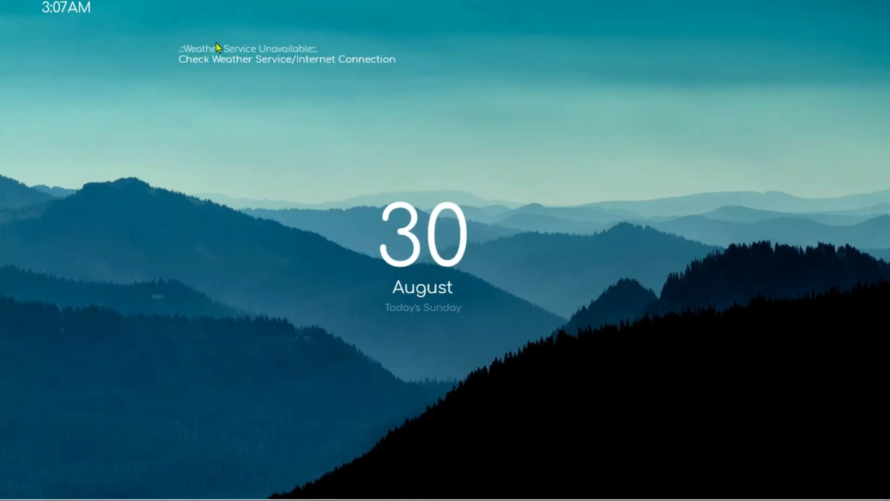
left_click_drag(48, 7, 48, 106)
left_click_drag(241, 51, 71, 51)
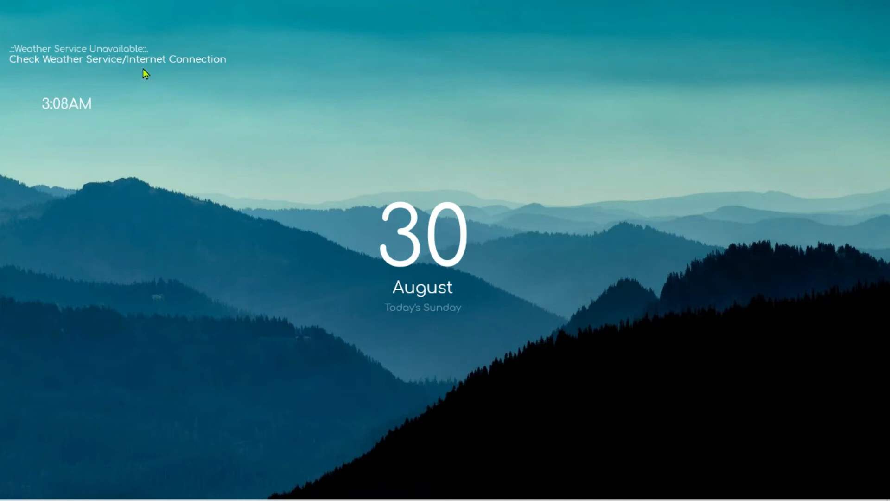
Step: Open the weather skin's file for editing and set its Scale variable to 2.1
right_click(140, 54)
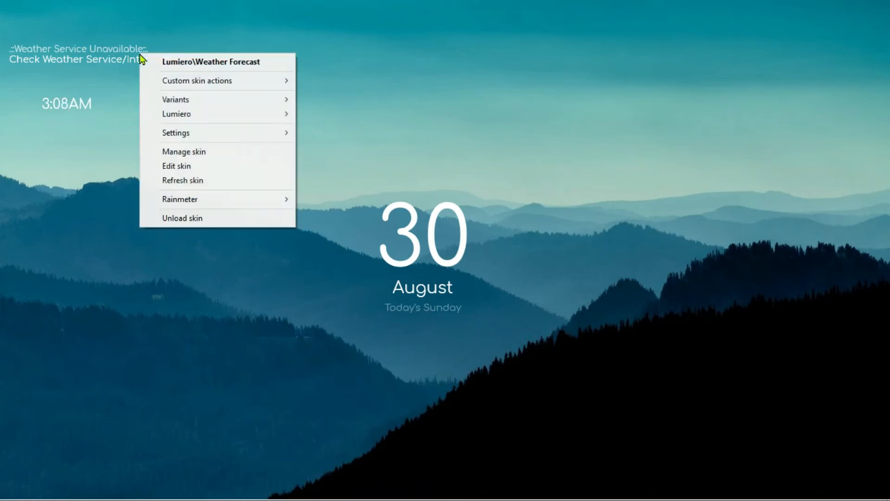
left_click(223, 168)
scroll(507, 223, "down", 12)
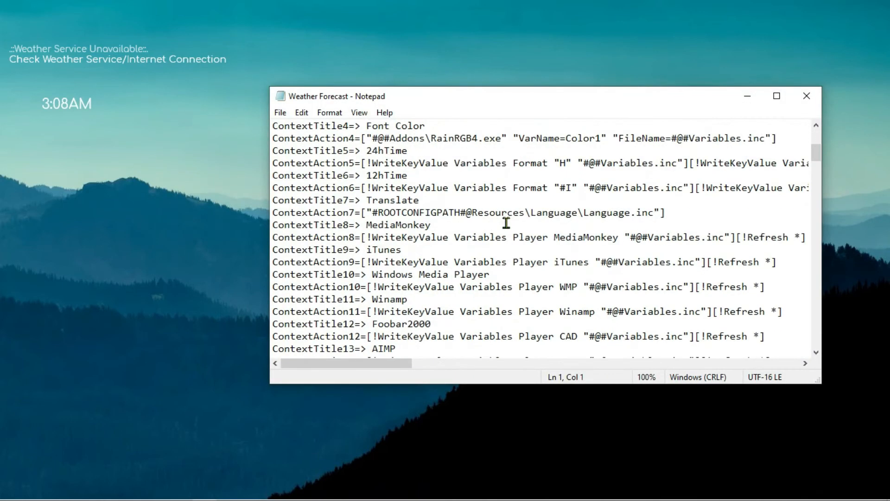
left_click_drag(309, 250, 329, 250)
type("2.9")
key("shift+Left")
type("1")
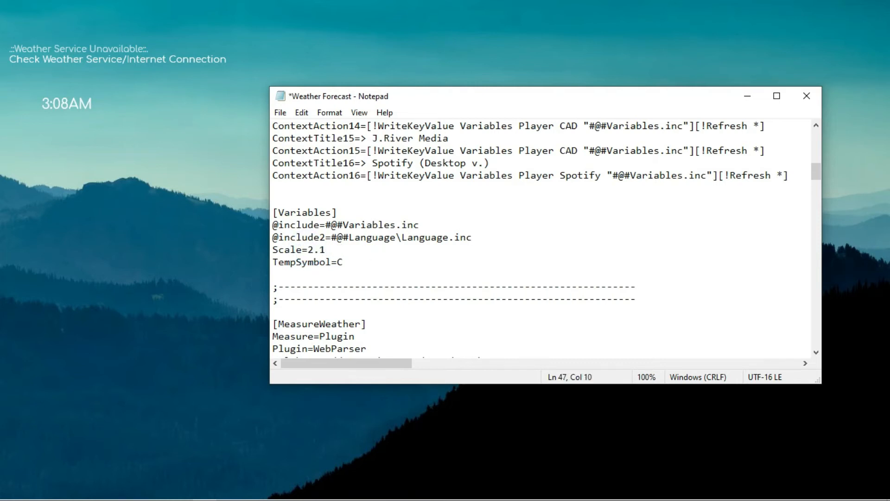
Step: Save and close the Weather Forecast file, then refresh the weather skin
left_click(280, 112)
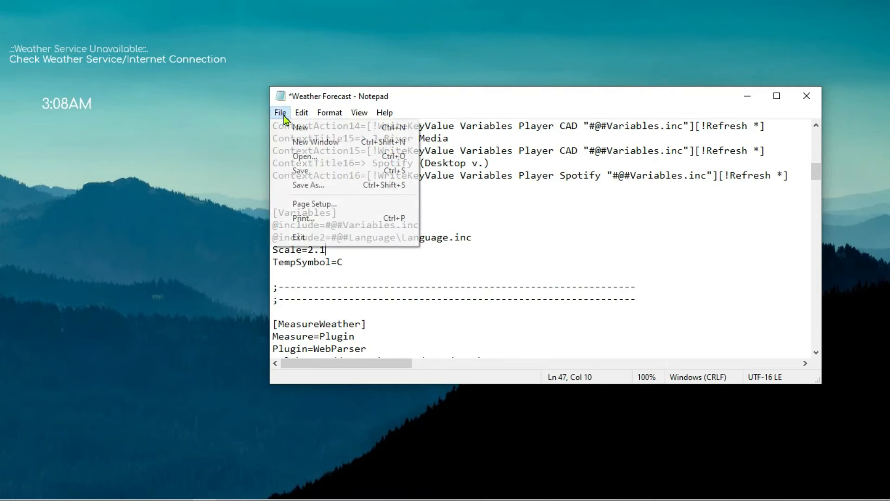
left_click(302, 171)
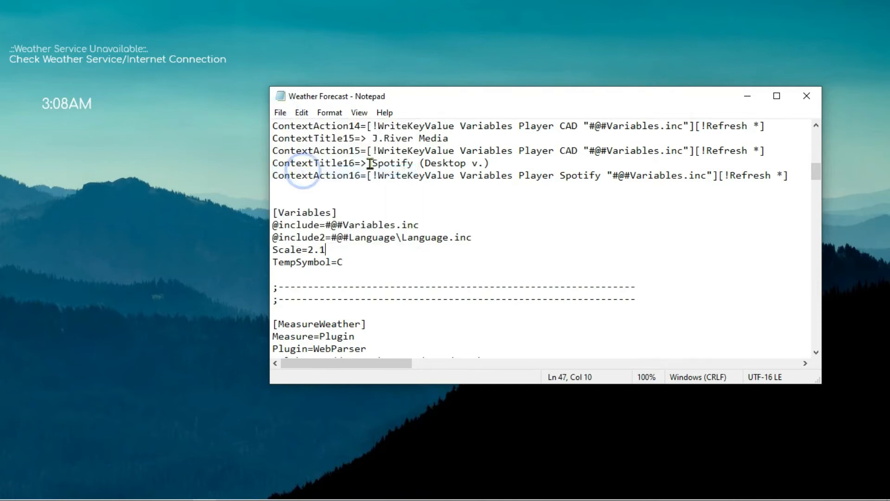
left_click(807, 97)
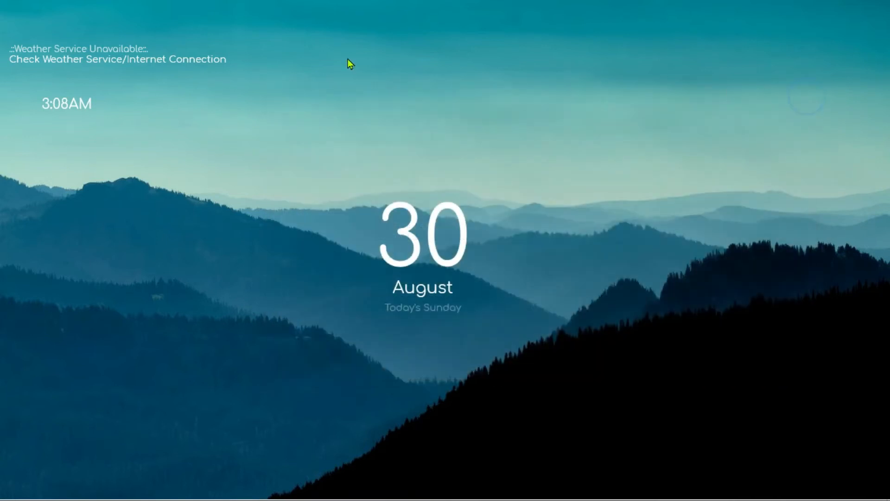
right_click(115, 59)
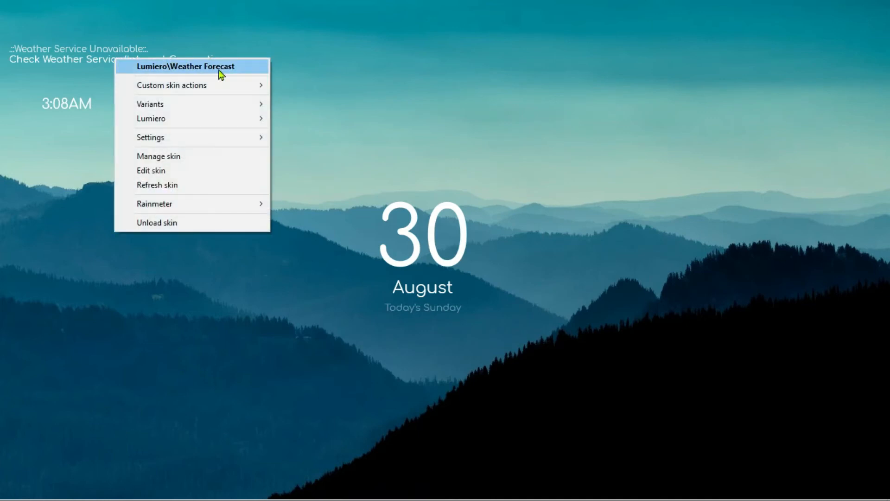
left_click(194, 189)
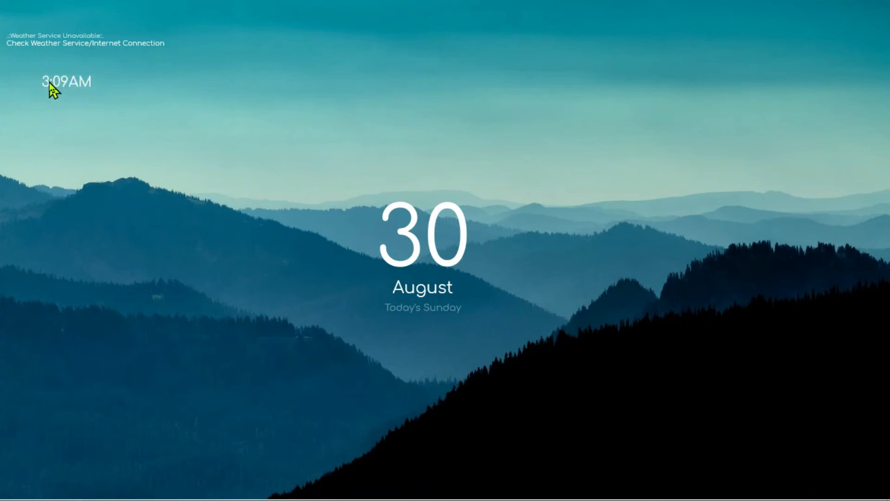
Step: Turn off the Keep on screen and Snap to edges settings for the time skin
right_click(78, 82)
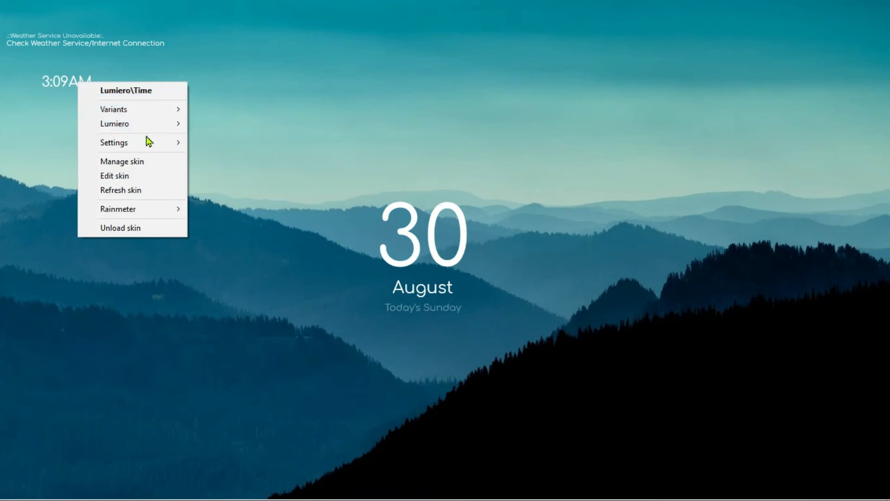
mouse_move(131, 146)
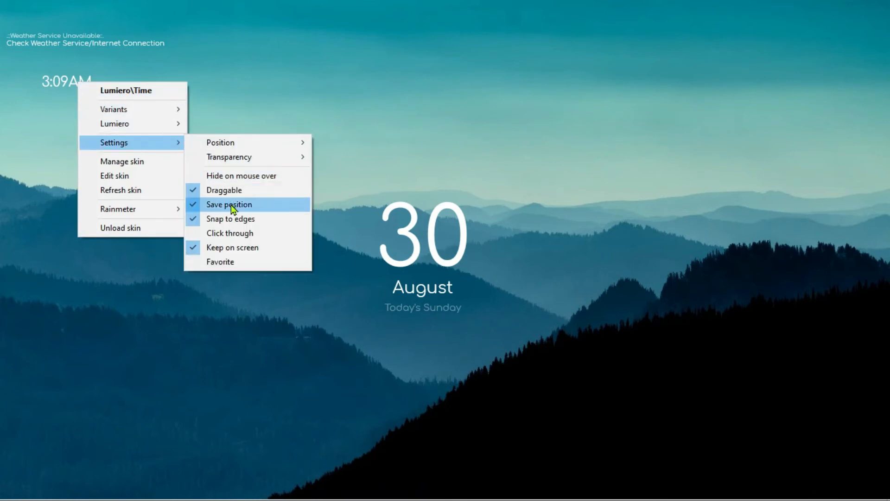
left_click(232, 247)
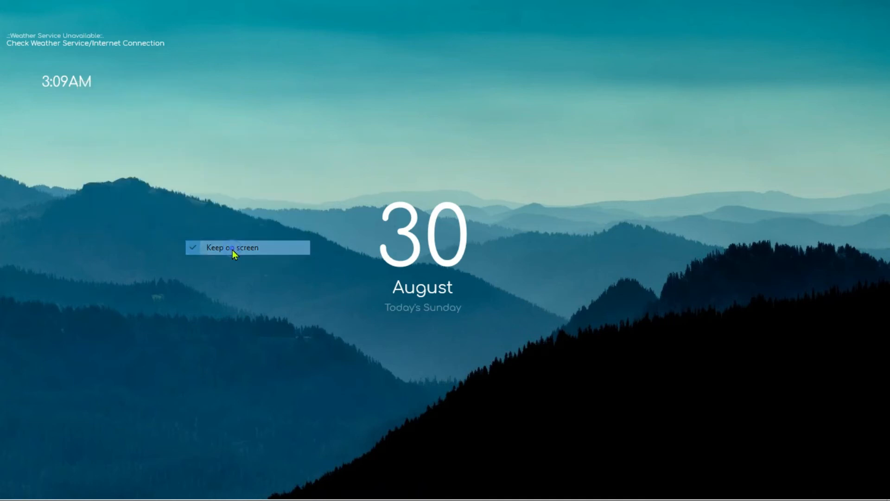
right_click(76, 82)
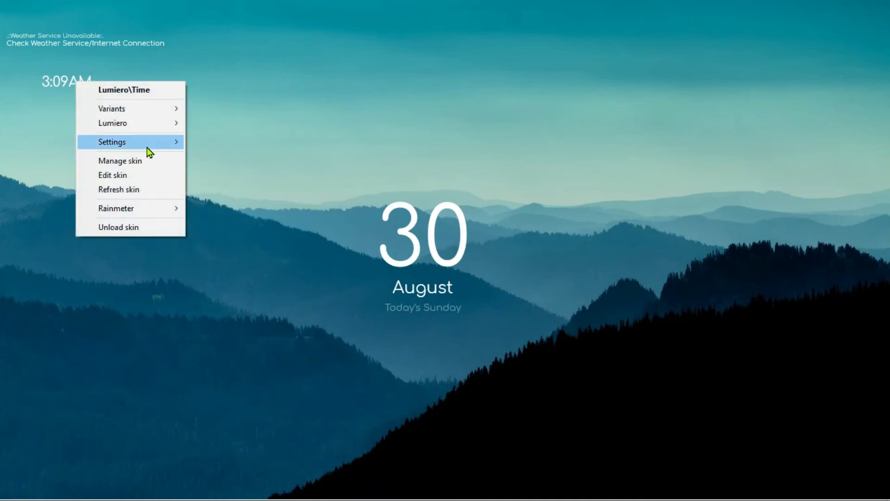
mouse_move(147, 147)
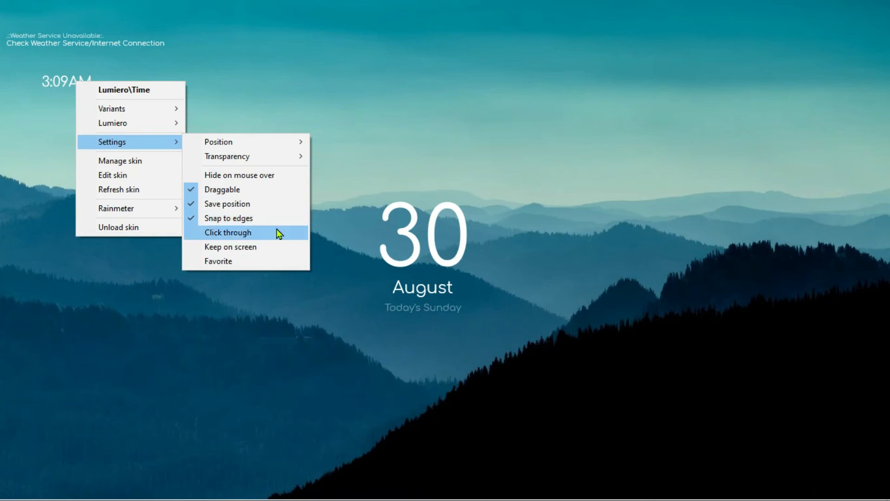
left_click(271, 218)
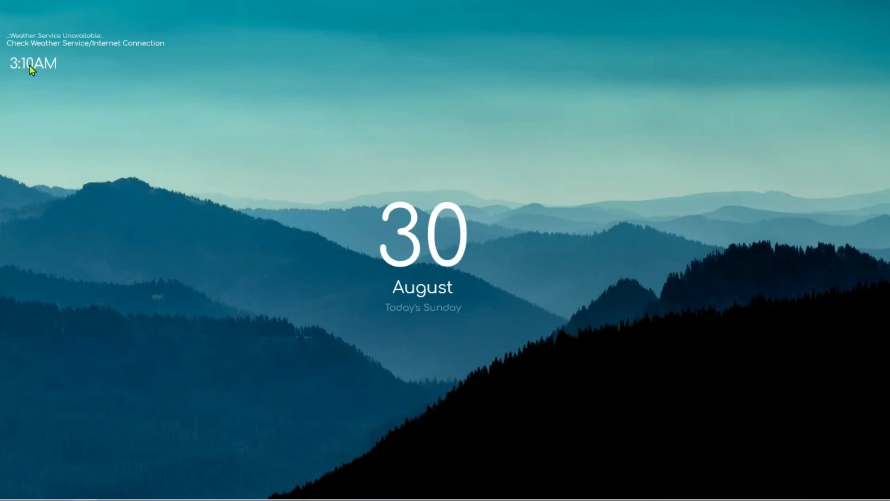
Step: Open the time skin's file for editing and set its Scale variable to 0.70
right_click(30, 65)
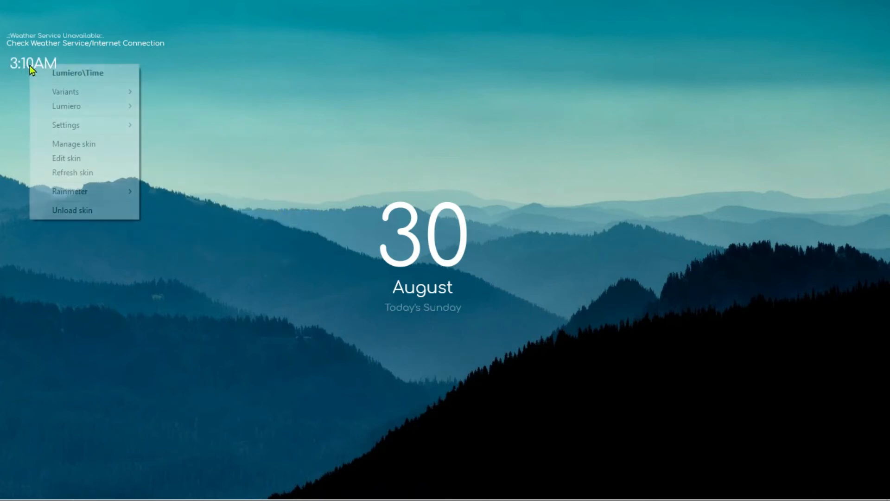
left_click(79, 160)
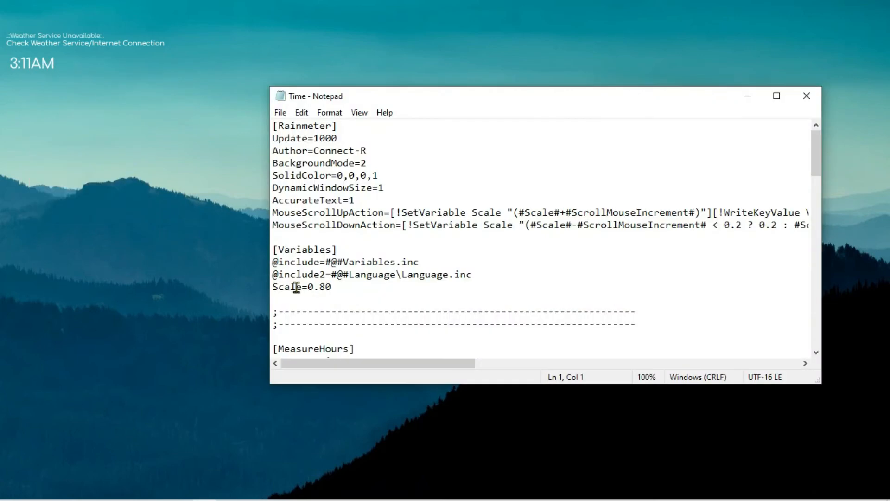
left_click(324, 286)
key("shift+Left")
type("7")
Step: Save and close the Time file, then refresh the time skin
left_click(279, 113)
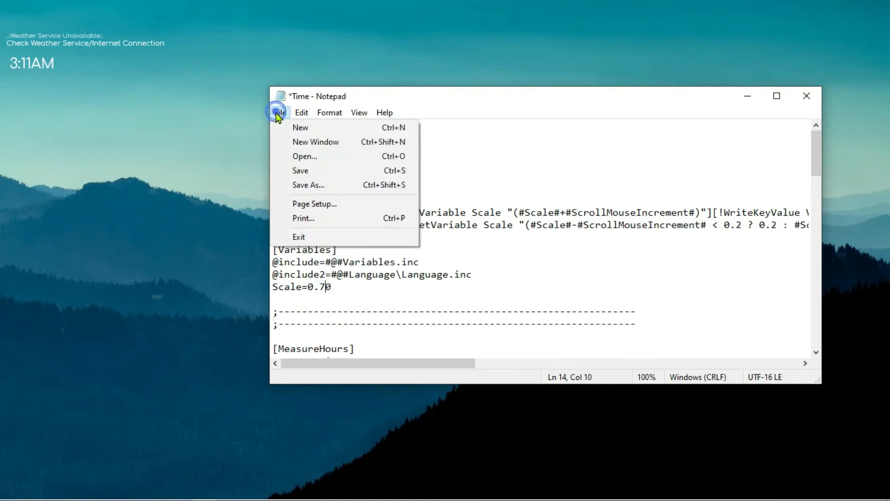
left_click(302, 172)
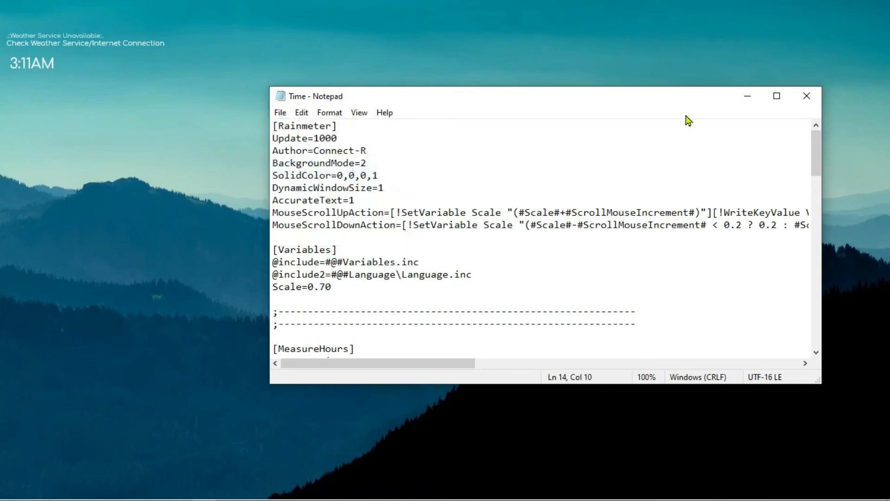
left_click(807, 97)
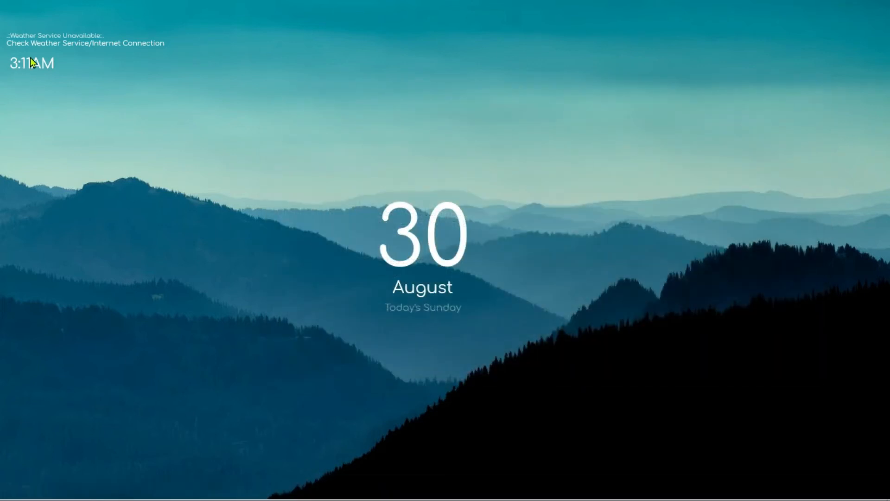
right_click(46, 63)
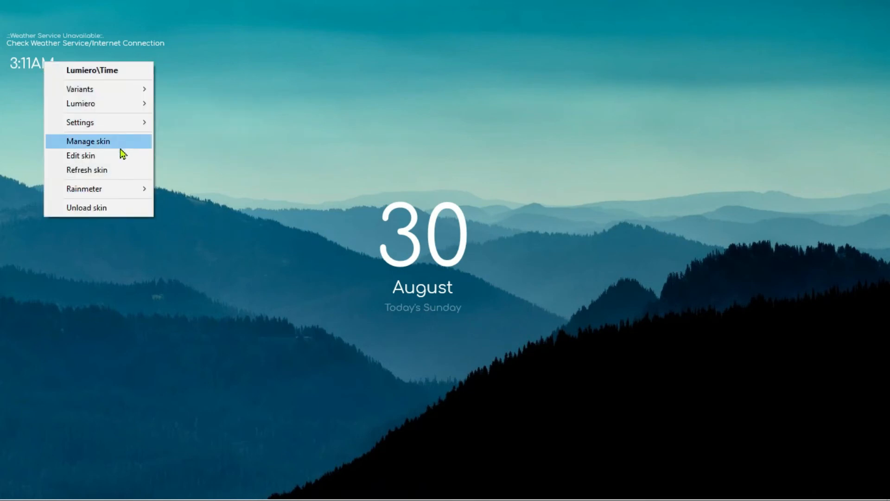
left_click(109, 177)
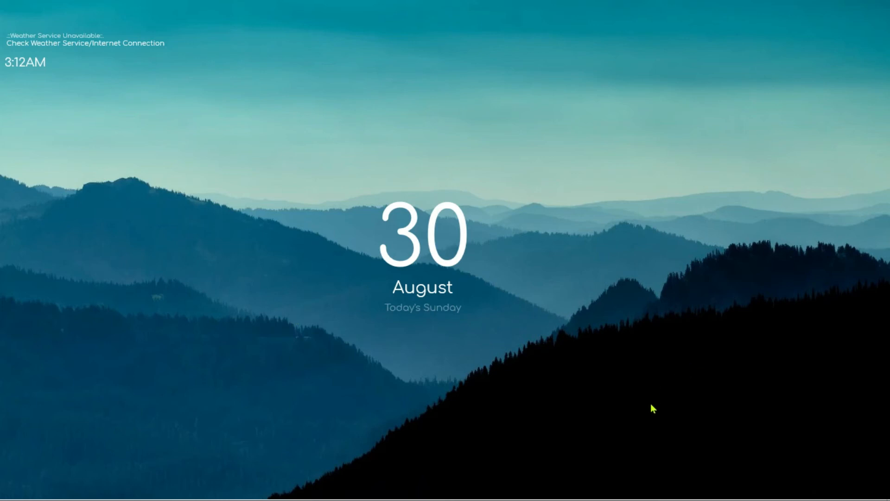
Step: Bring up the Rainmeter manager and load the Rainmeter Dock.ini skin
mouse_move(664, 498)
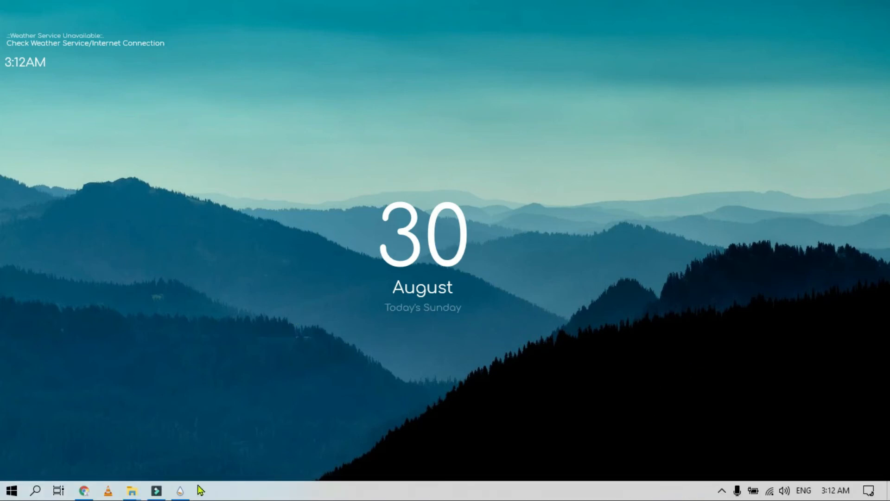
left_click(181, 490)
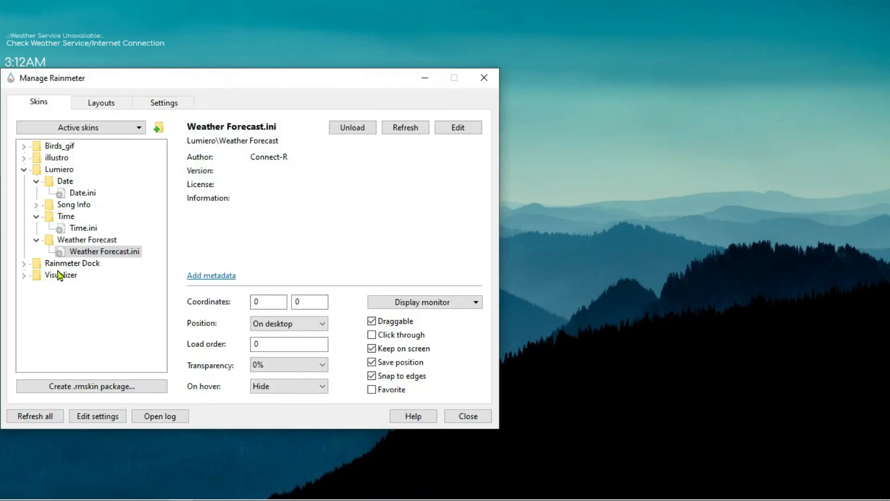
left_click(22, 265)
left_click(96, 278)
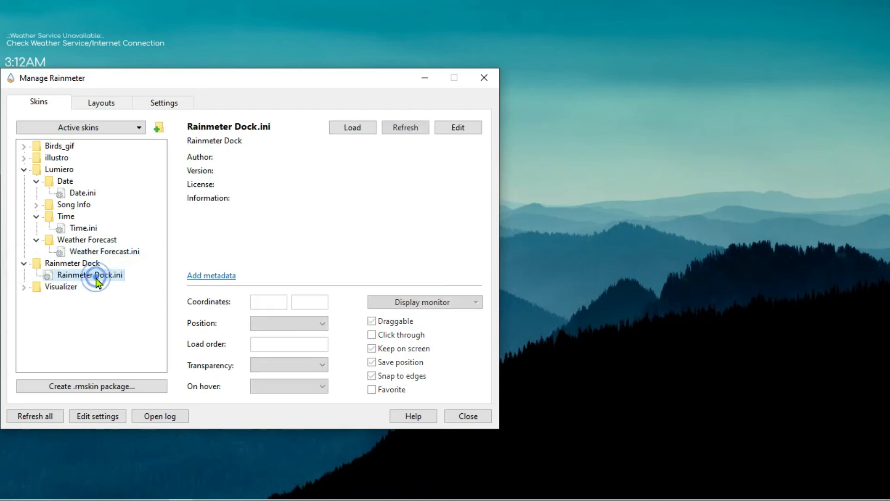
left_click(345, 126)
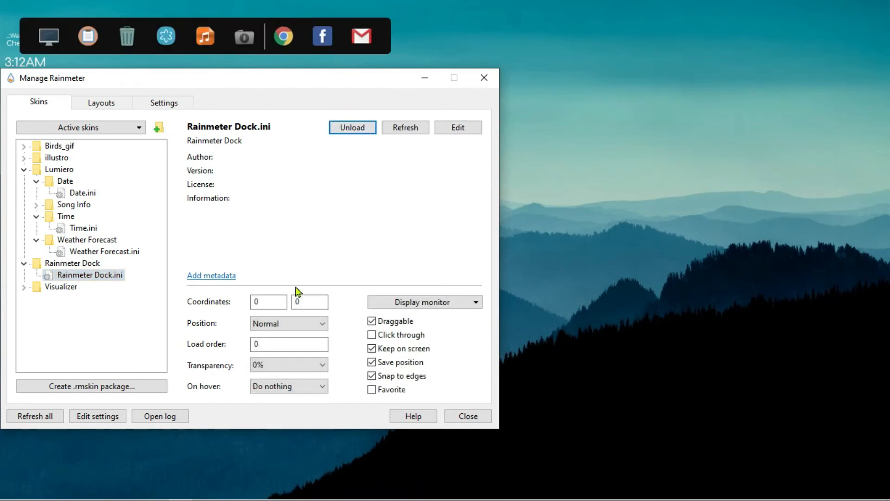
Step: Set the dock skin's position to On desktop and place the dock centered along the desktop's lower edge
left_click(304, 326)
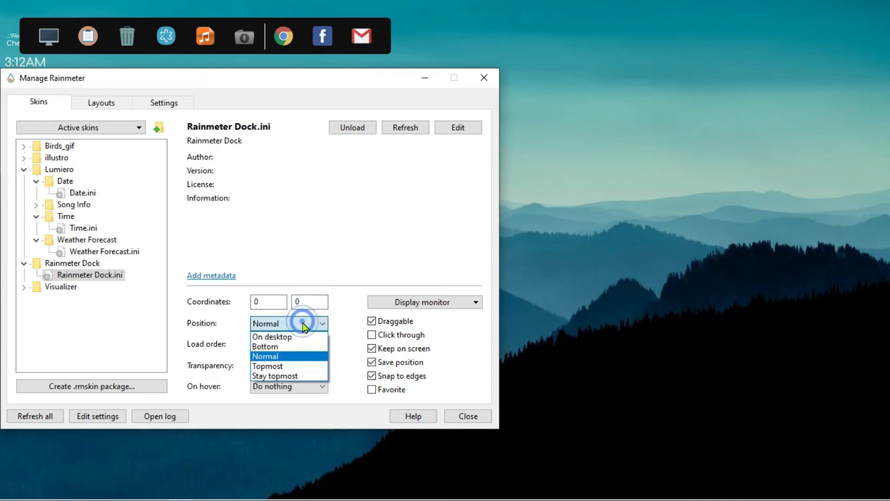
left_click(298, 335)
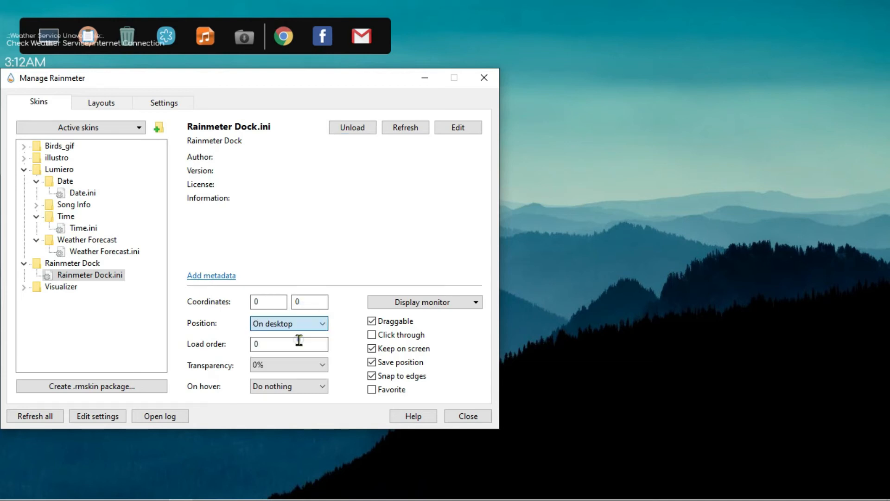
left_click(426, 78)
left_click_drag(384, 45, 616, 491)
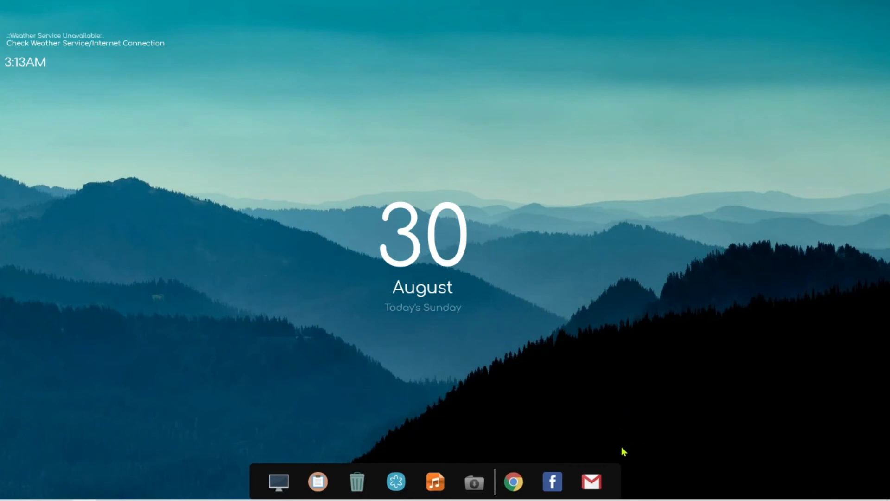
Step: Open the dock skin's file for editing and find the "meterbackground" section
right_click(610, 480)
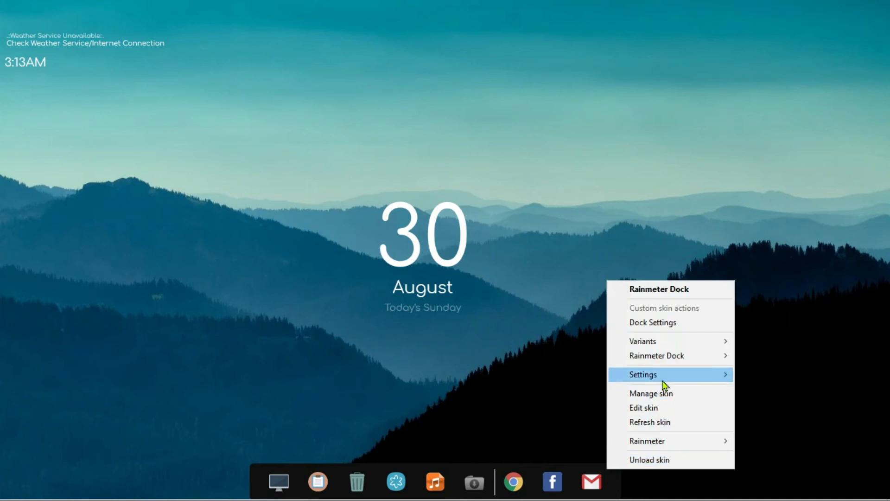
left_click(676, 411)
left_click_drag(697, 90, 581, 79)
key("ctrl+f")
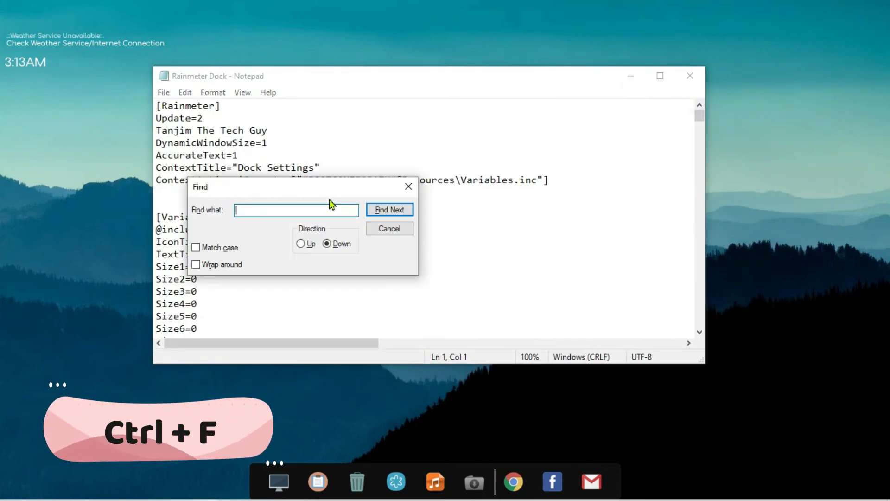
type("meterbackground")
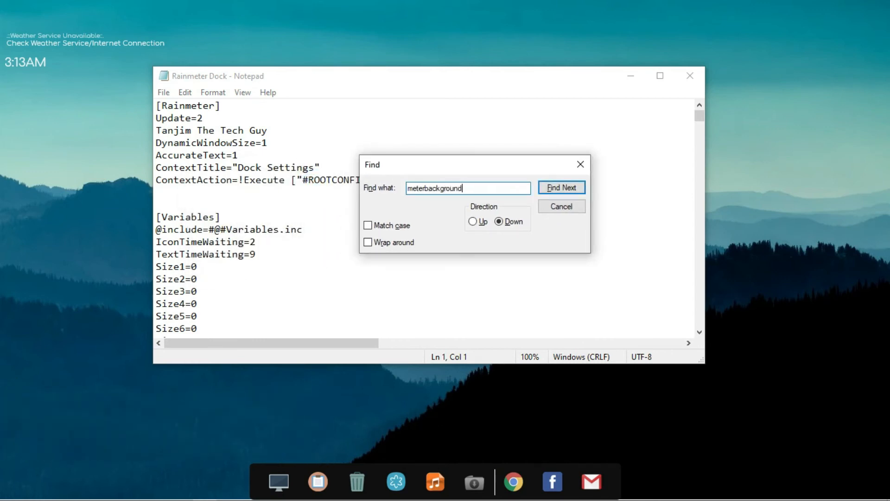
left_click(569, 190)
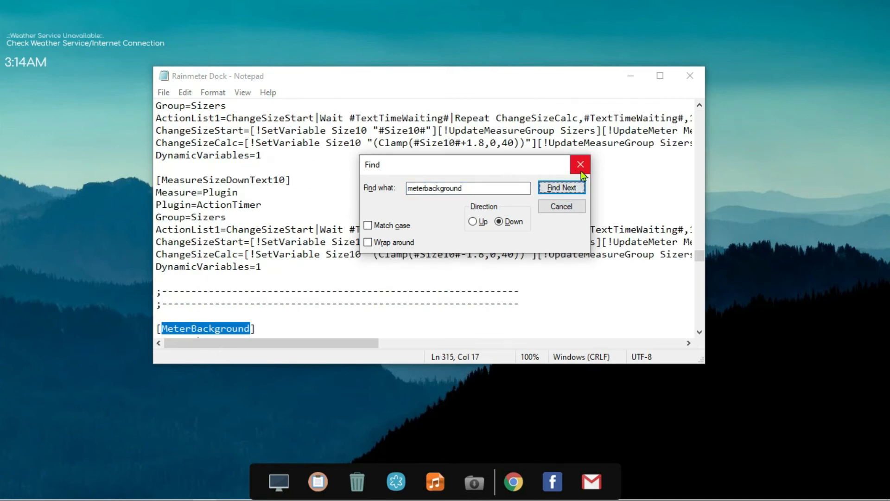
left_click(582, 171)
Step: Set the Fill Color of the MeterBackground shape to 255,255,255,5
scroll(358, 219, "down", 4)
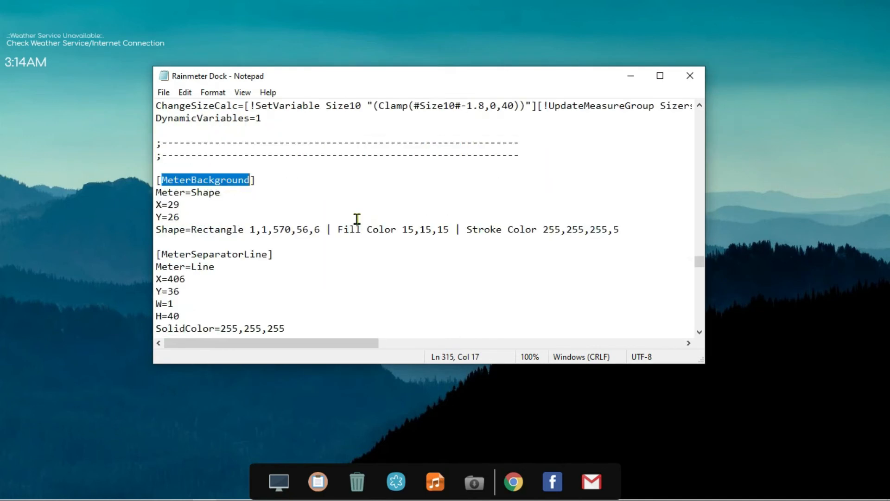
scroll(357, 219, "down", 1)
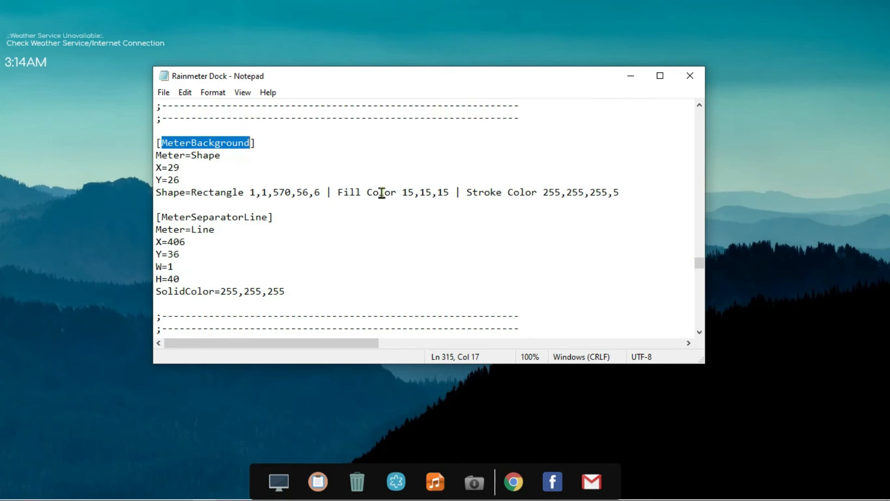
left_click_drag(403, 191, 450, 191)
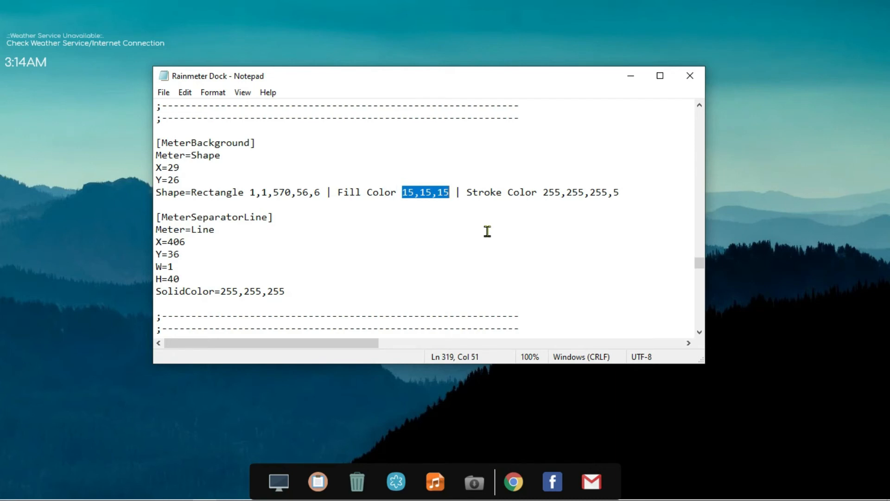
type("255,")
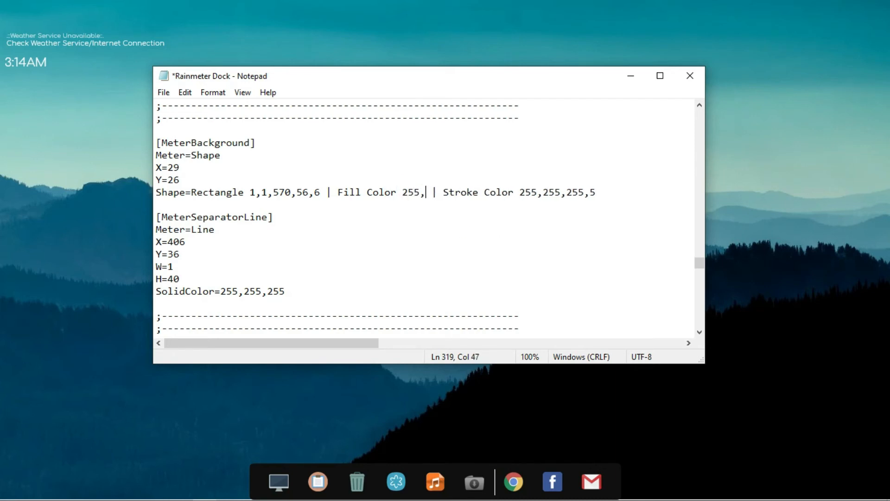
type("255,255,")
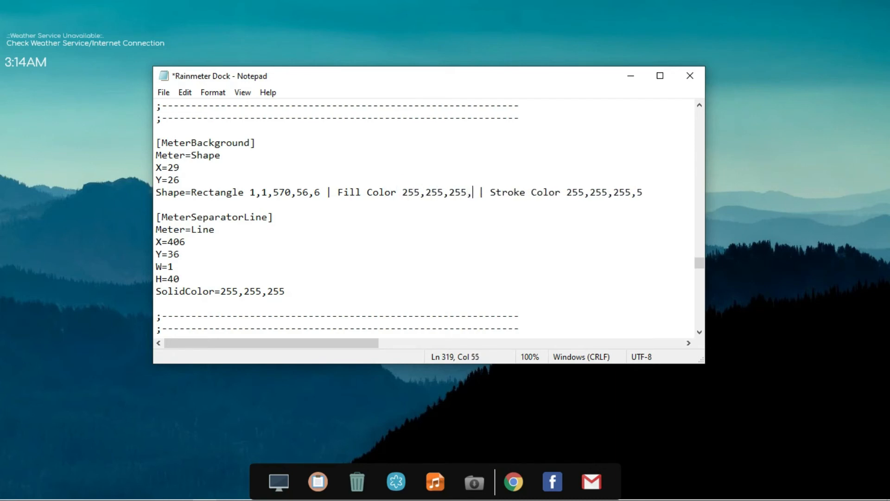
type("5")
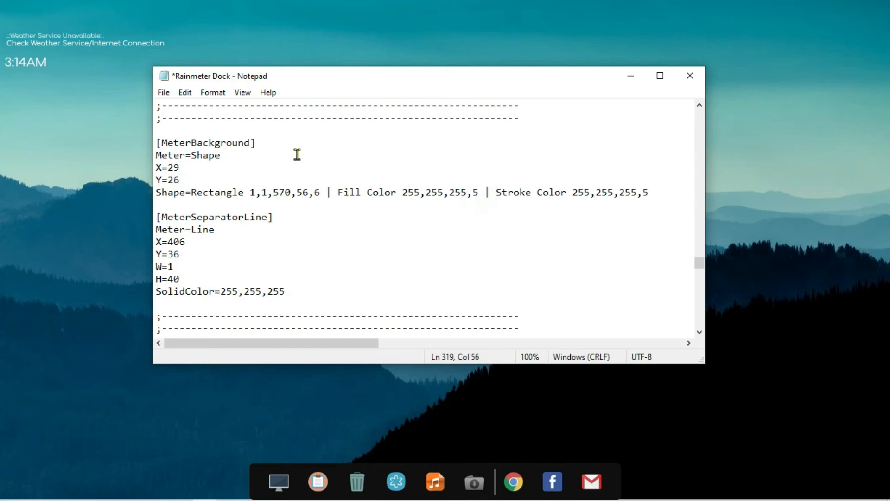
Step: Save and close the Rainmeter Dock file, then refresh the dock skin
left_click(171, 92)
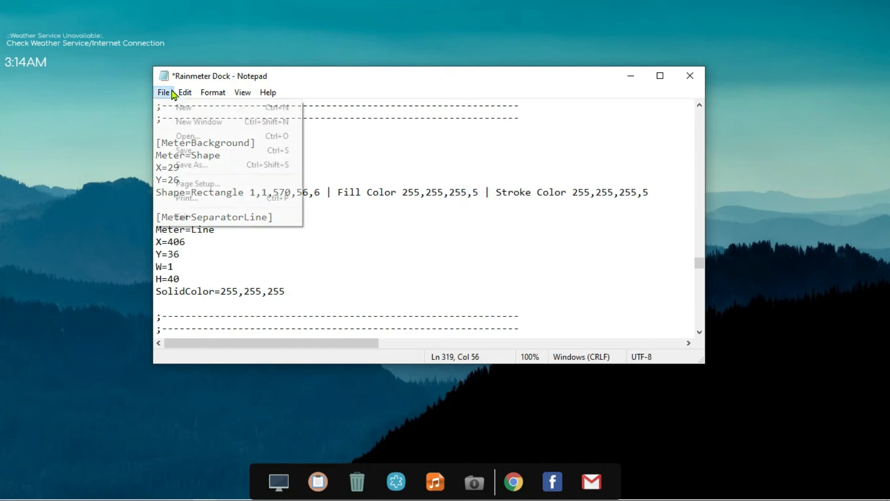
left_click(181, 152)
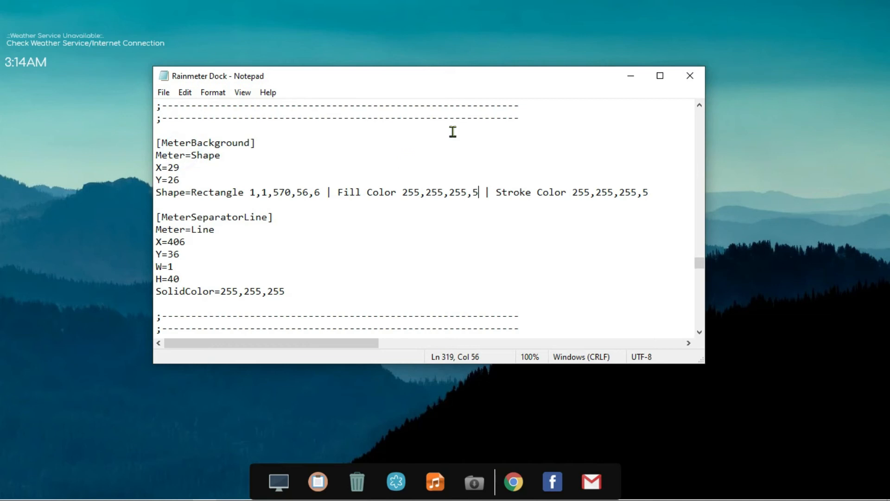
left_click(690, 77)
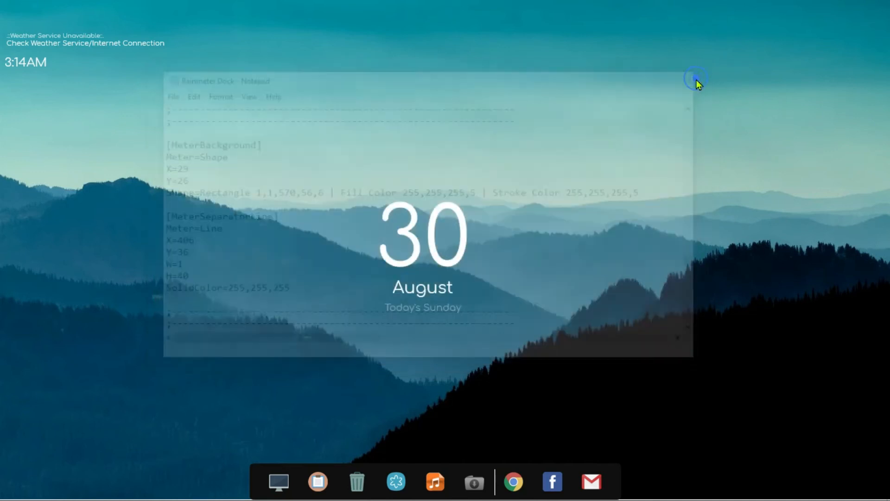
right_click(611, 468)
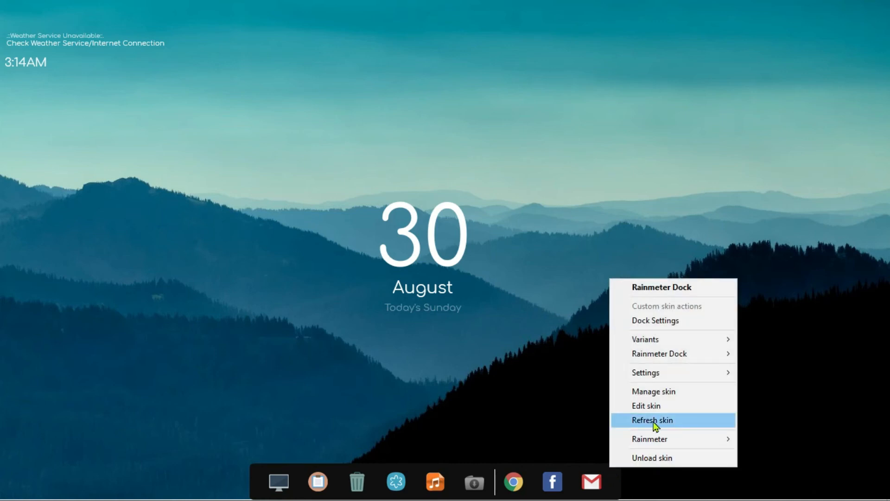
left_click(677, 420)
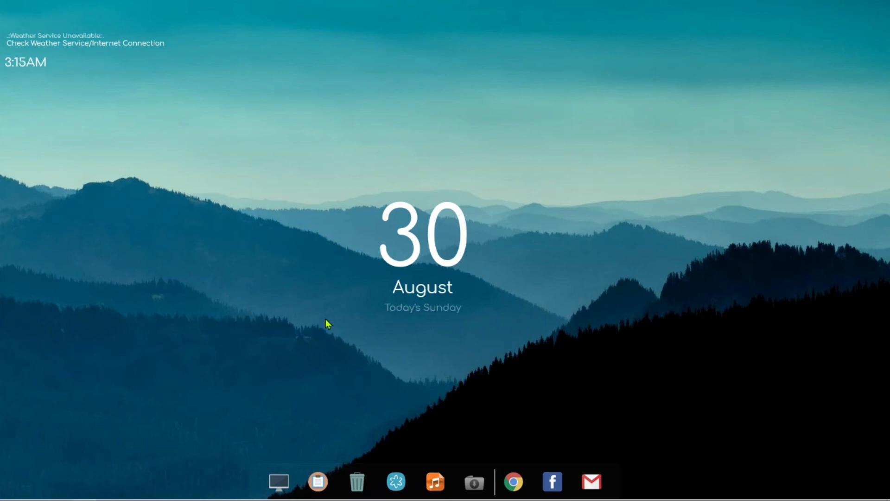
Step: Reopen the skin manager and load the disco.ini skin from the Birds_gif folder
mouse_move(249, 500)
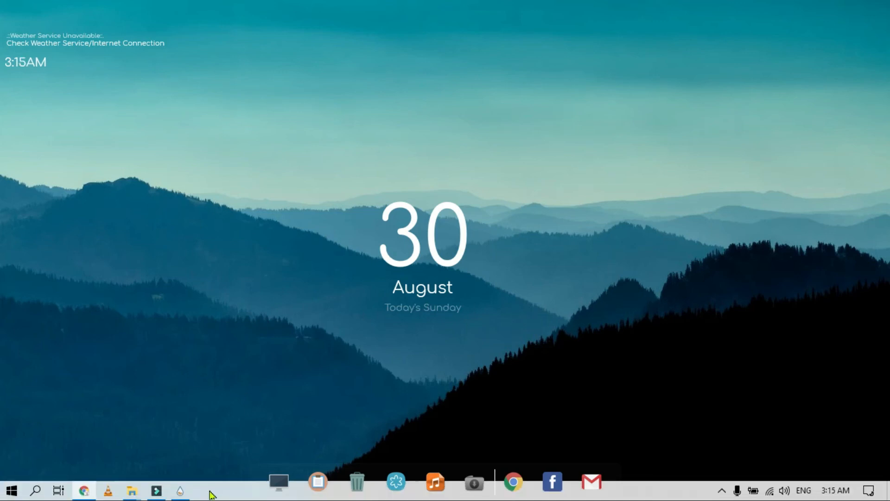
left_click(180, 491)
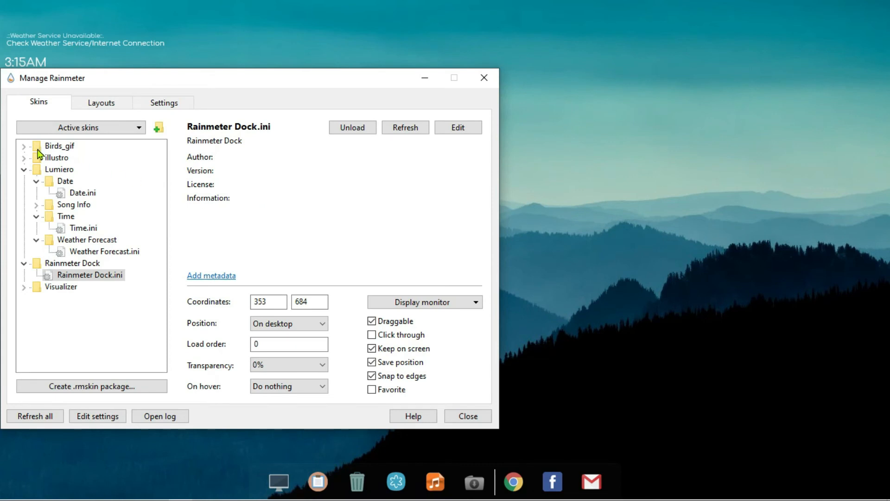
left_click(56, 147)
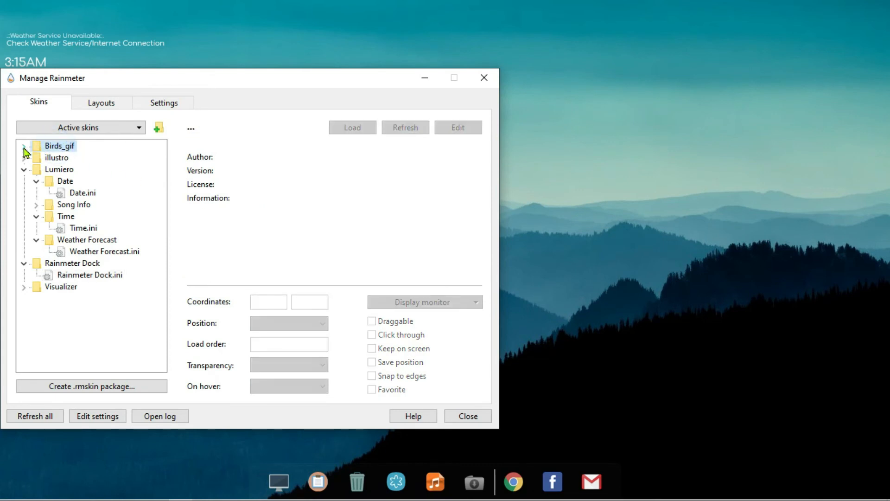
left_click(24, 147)
left_click(72, 159)
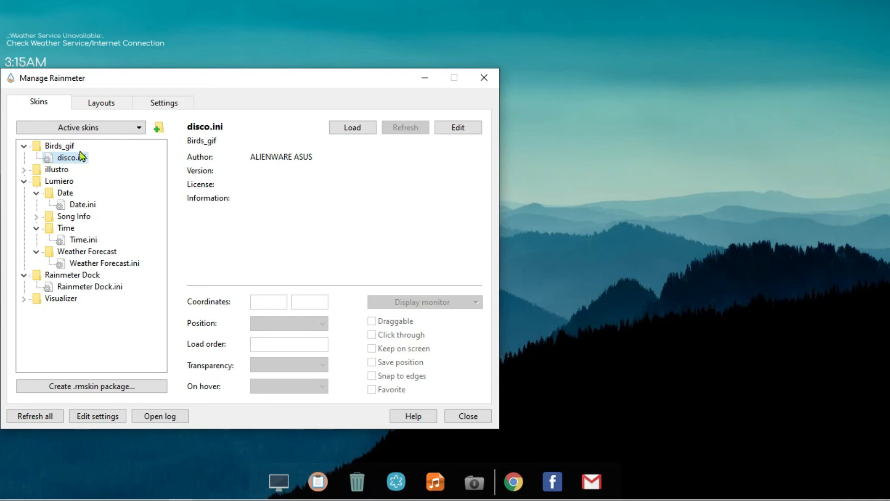
left_click(354, 128)
left_click_drag(273, 80, 353, 21)
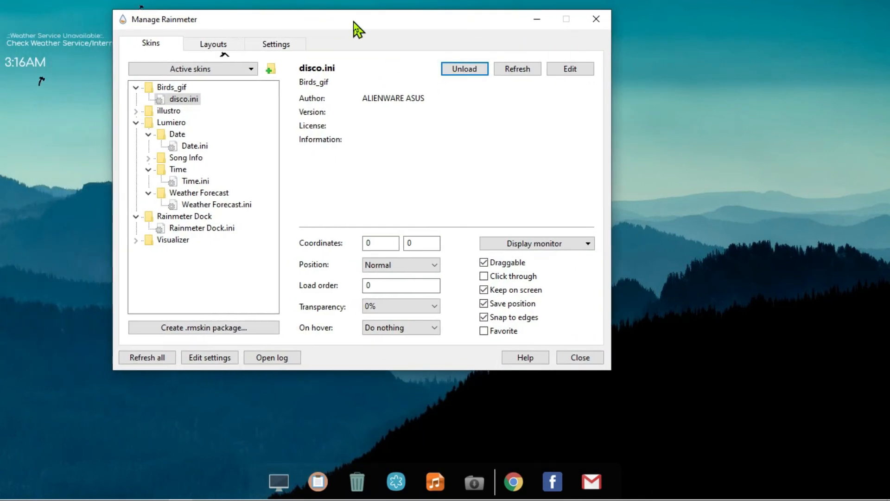
Step: Set the disco.ini skin's position to On desktop
left_click(389, 264)
left_click(395, 278)
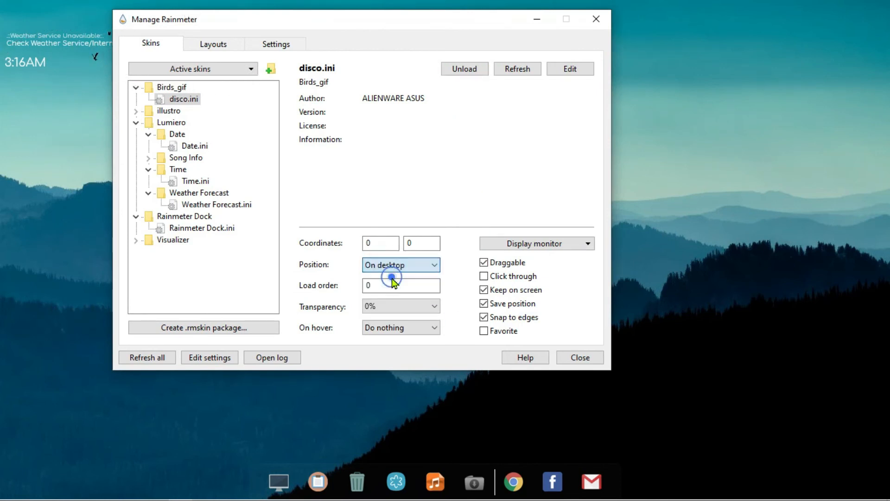
left_click_drag(332, 29, 371, 70)
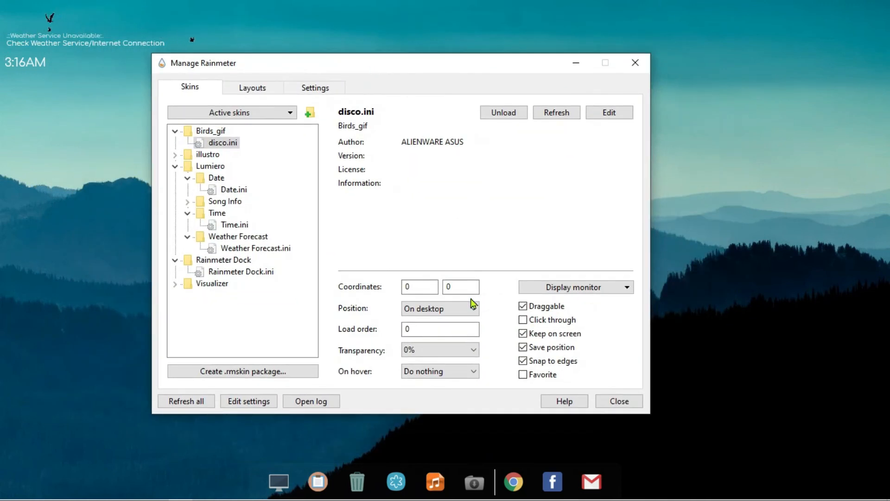
Step: Set the disco.ini skin's coordinates to 196 and 162, and minimize the skin manager
left_click(419, 288)
double_click(420, 287)
type("196")
key("Tab")
key("BackSpace")
type("162")
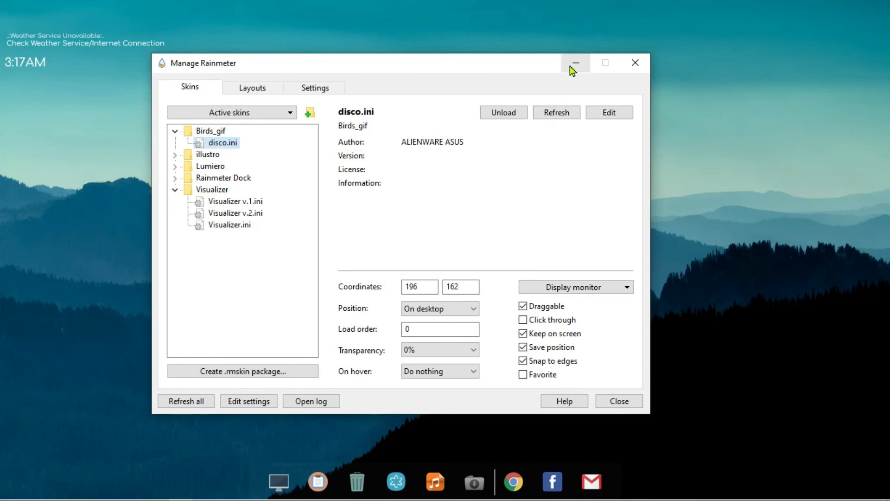
left_click(570, 67)
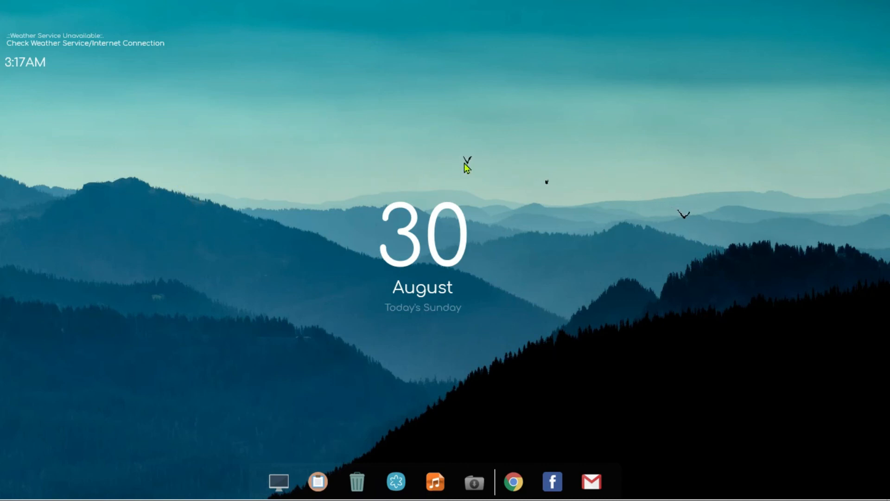
Step: Restore the skin manager and load the Visualizer.ini skin
mouse_move(204, 500)
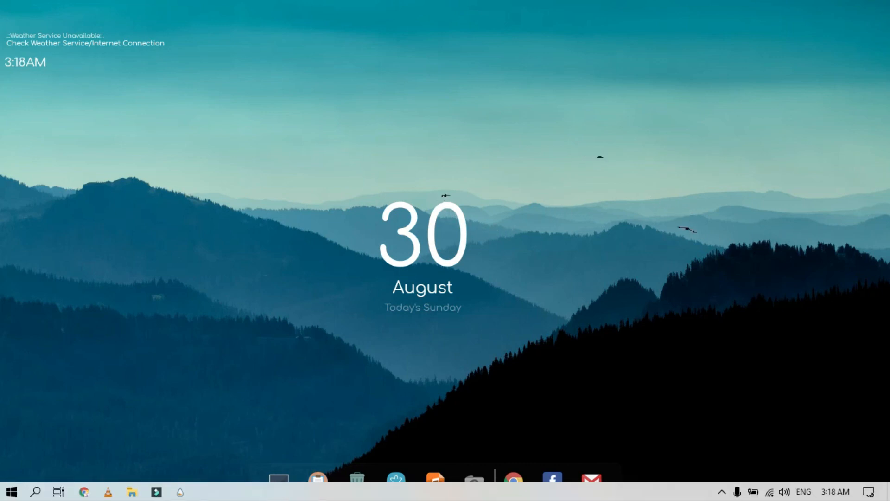
left_click(180, 492)
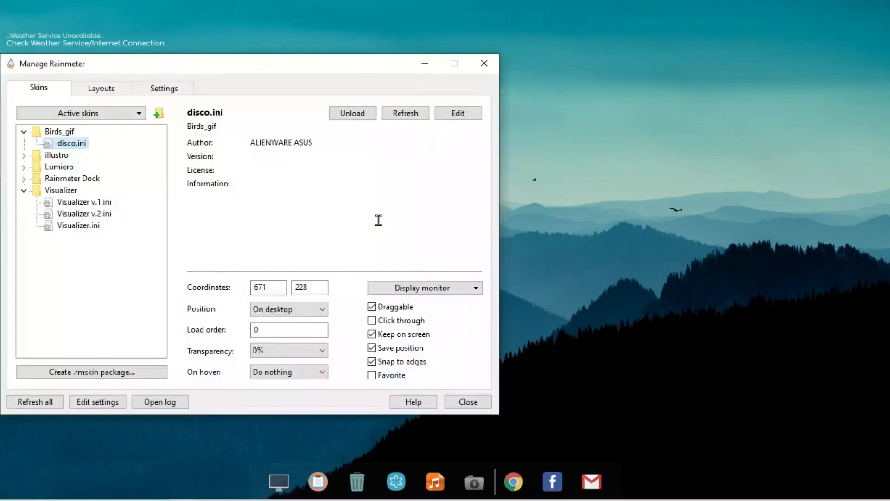
left_click(63, 226)
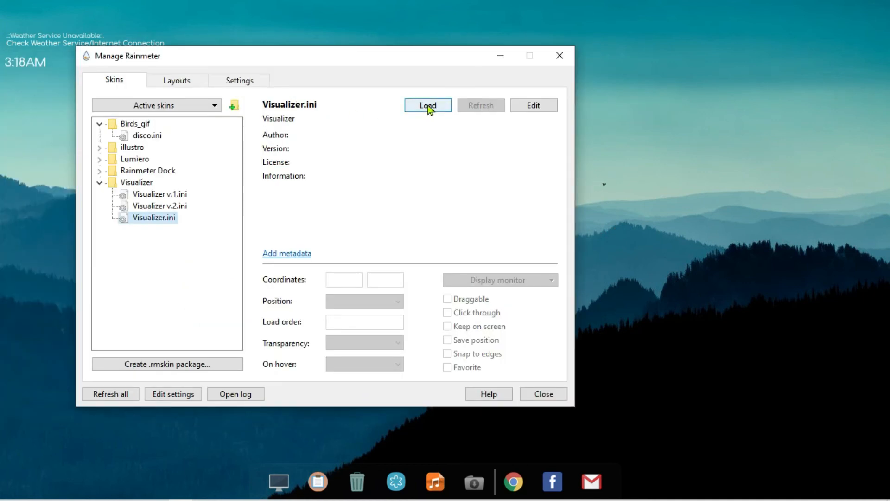
left_click(427, 106)
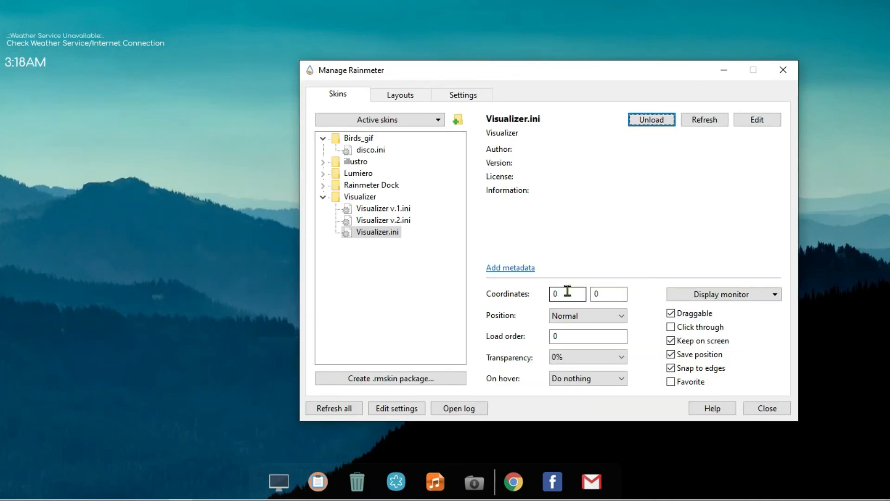
Step: Set the Visualizer.ini skin's first coordinate to 125 and its position to On desktop, and close the skin manager
left_click(566, 293)
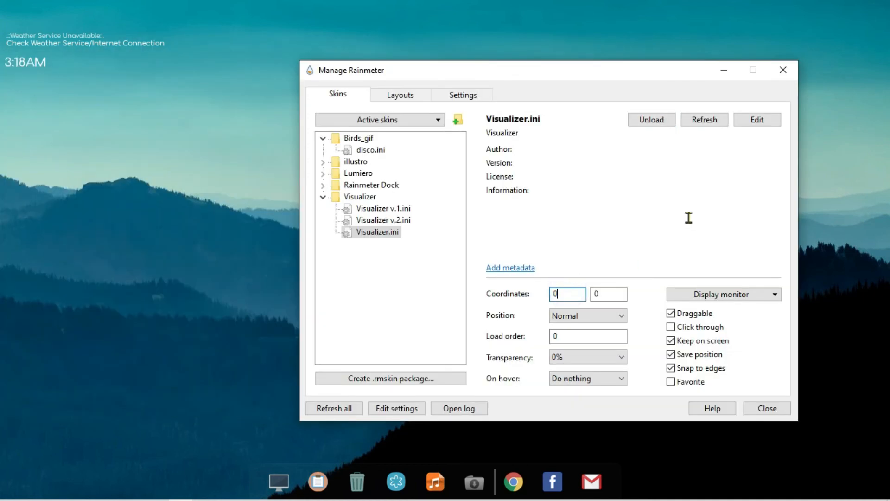
type("12")
left_click(657, 271)
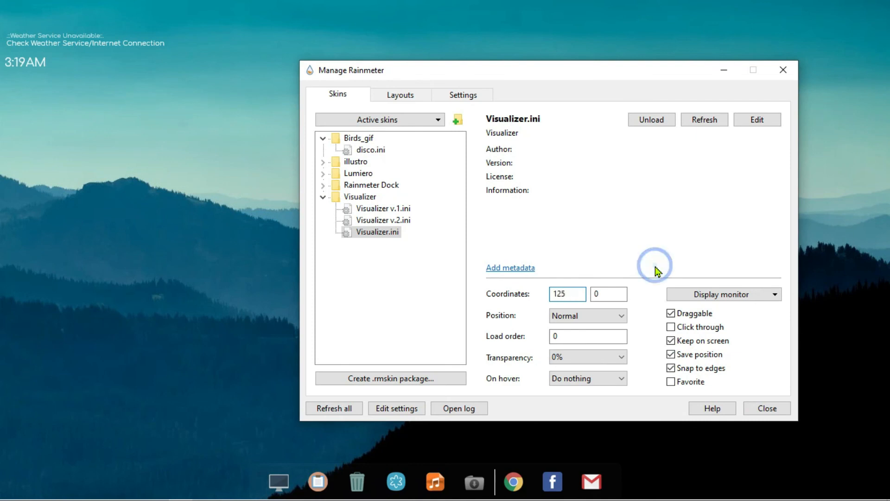
left_click(582, 318)
left_click(583, 331)
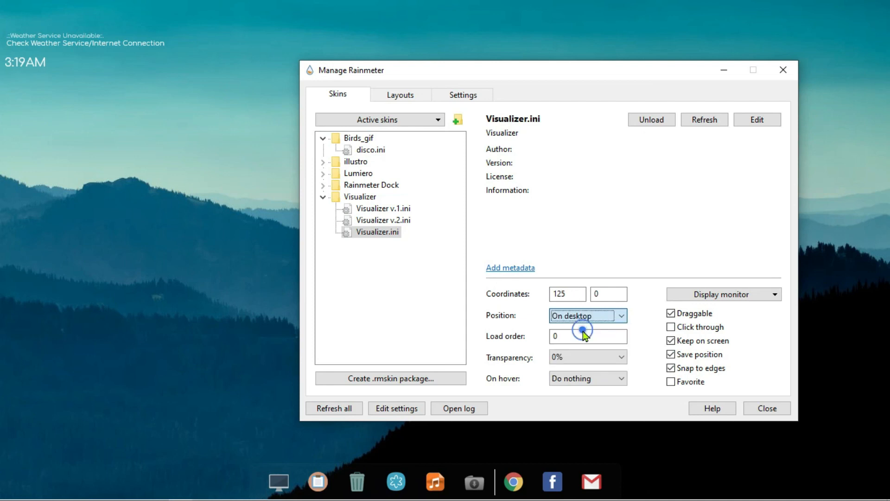
left_click(783, 70)
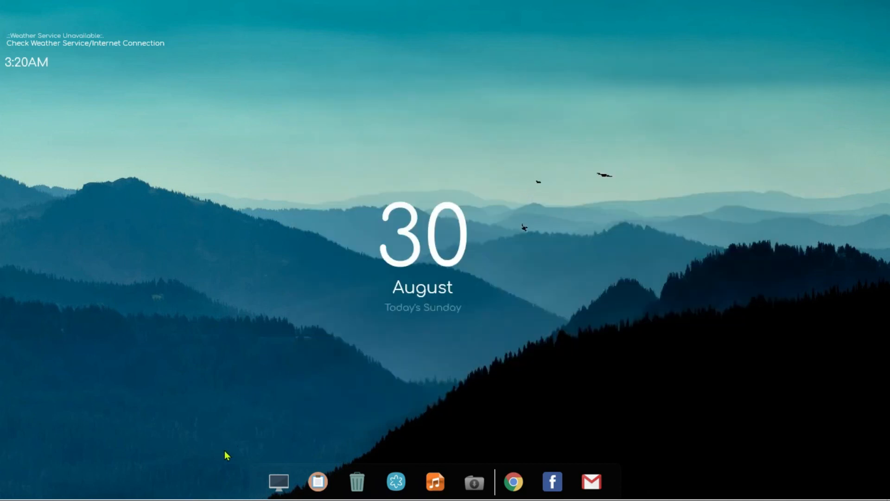
Step: Play the paused track in VLC media player and turn off Snap to edges for the Visualizer skin
mouse_move(108, 490)
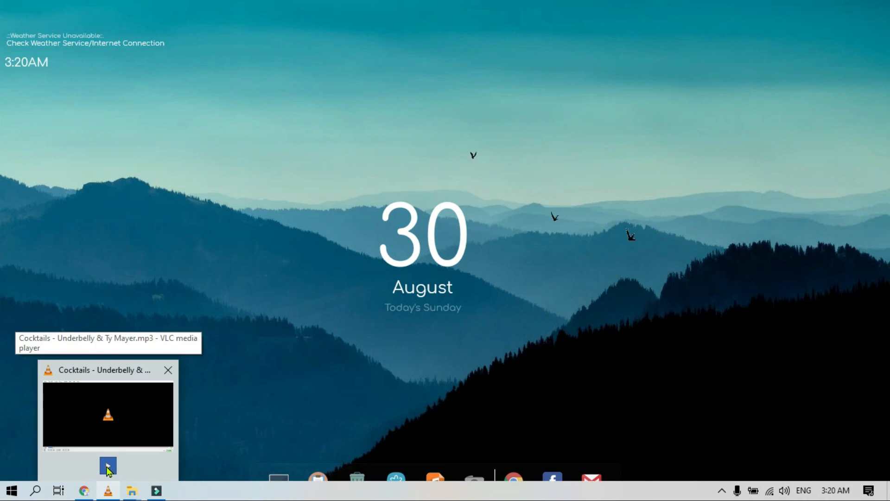
left_click(108, 465)
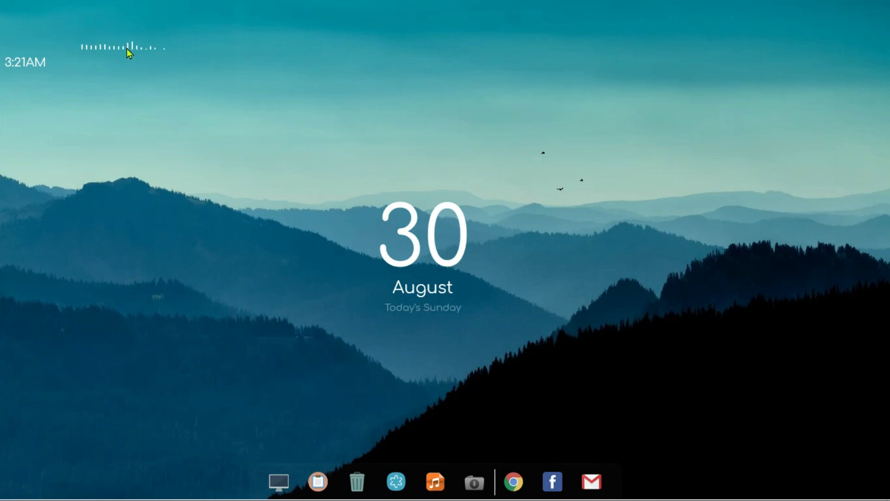
right_click(204, 49)
mouse_move(183, 110)
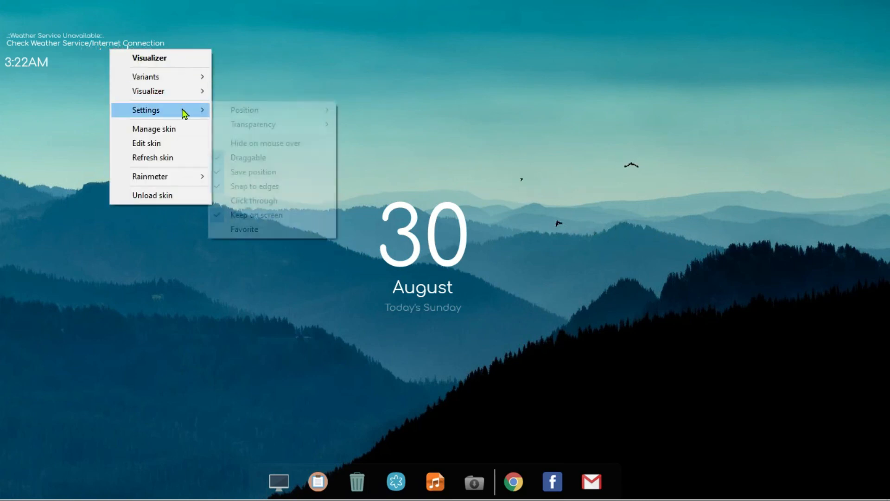
left_click(240, 190)
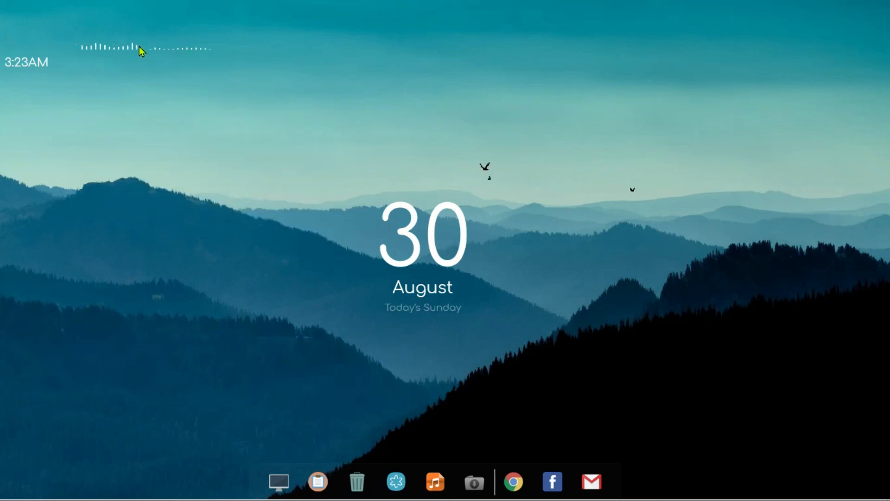
Step: Turn off Keep on screen for the Visualizer skin
right_click(106, 49)
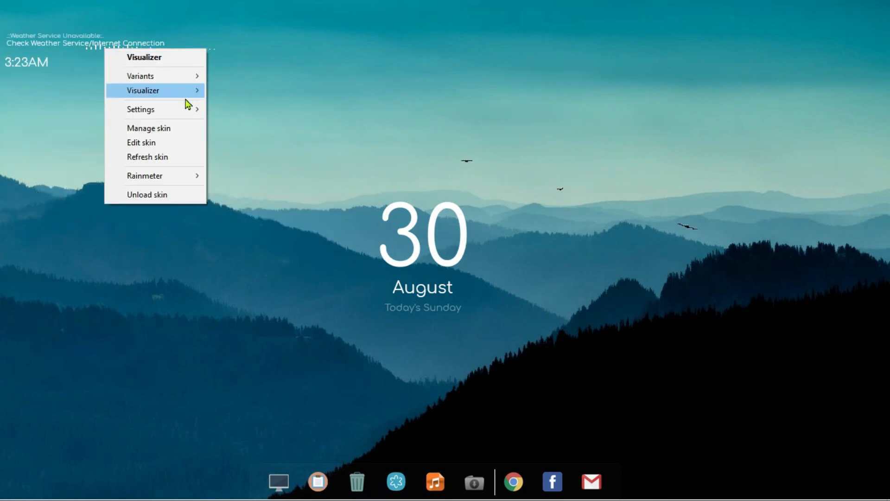
mouse_move(179, 117)
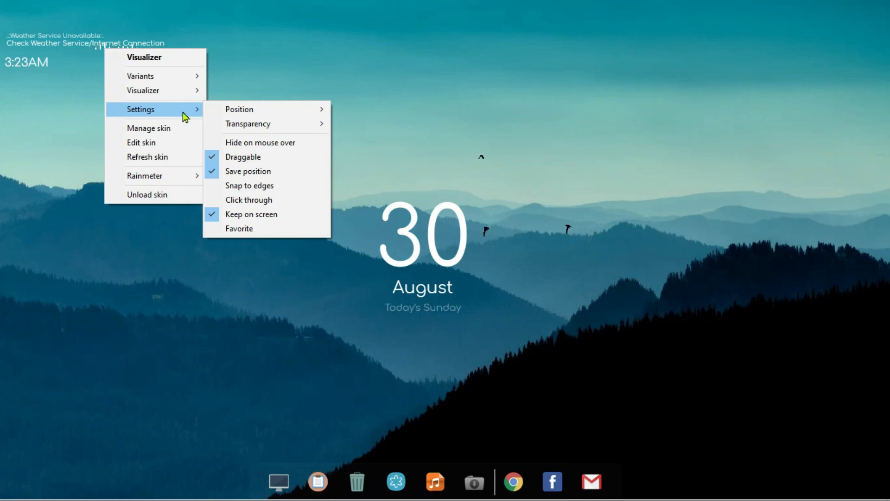
left_click(268, 214)
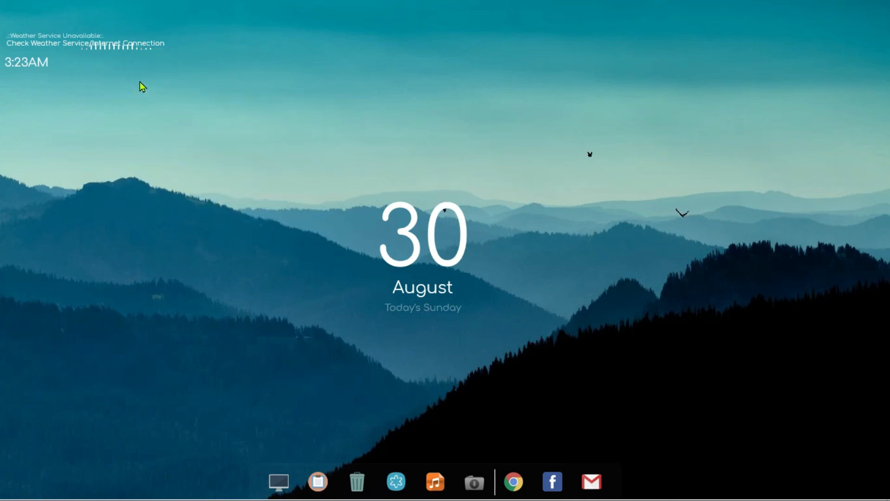